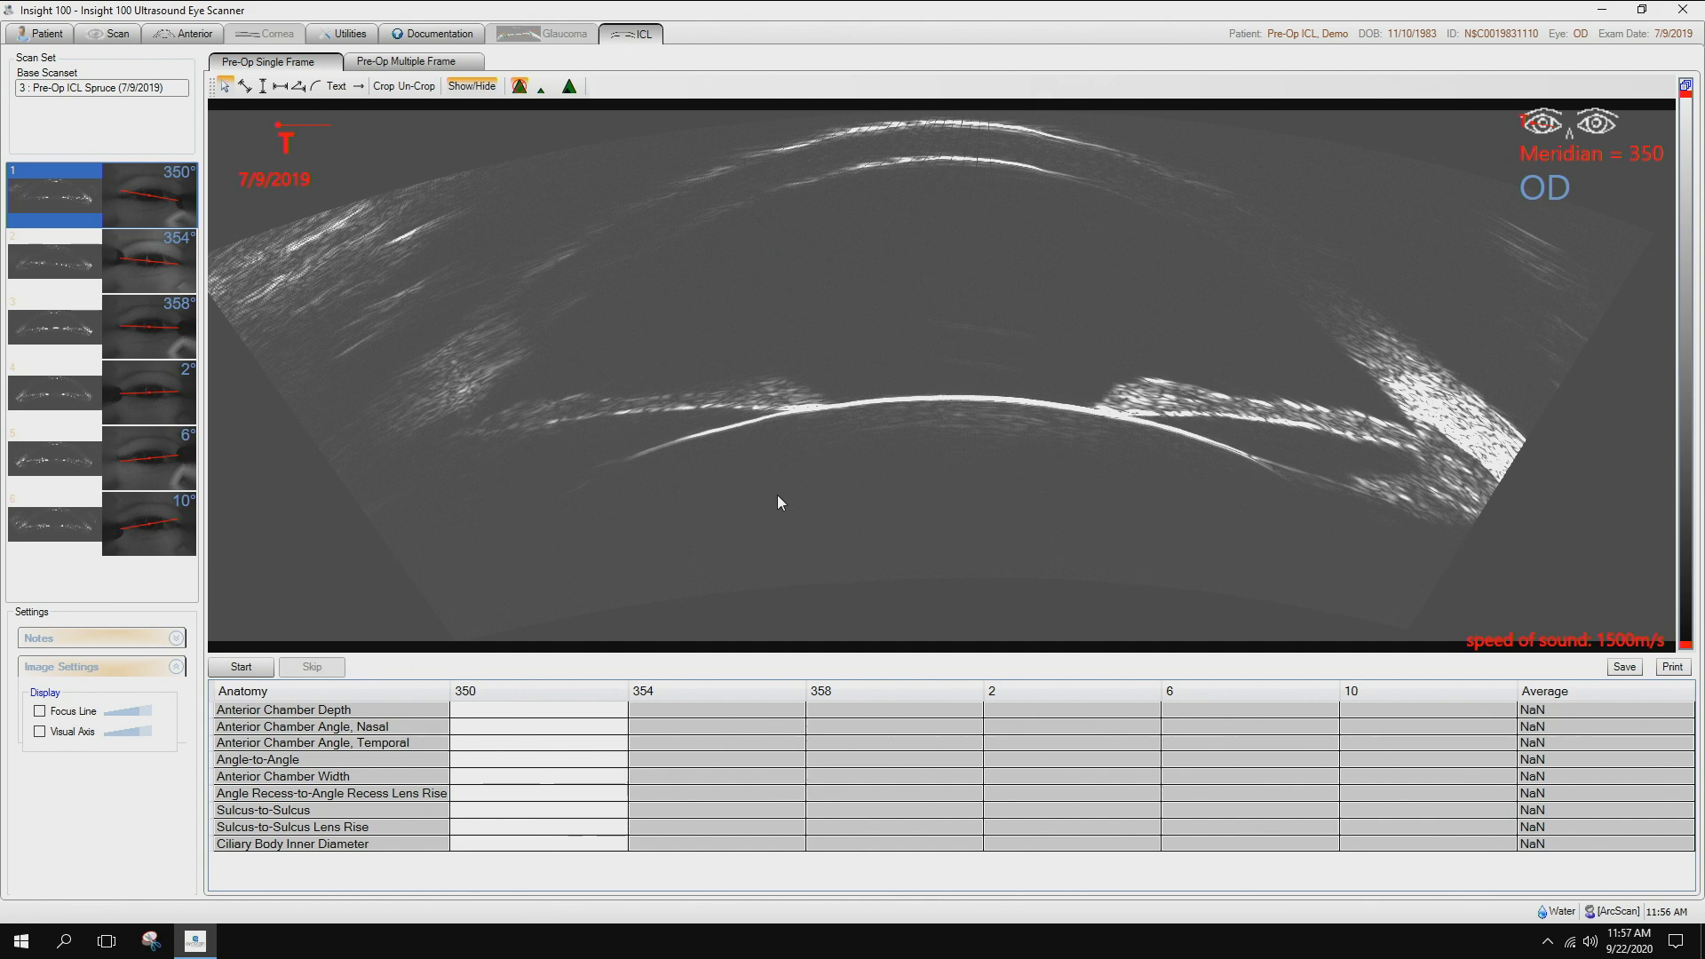
pyautogui.moveTo(776, 495); pyautogui.dragTo(761, 437)
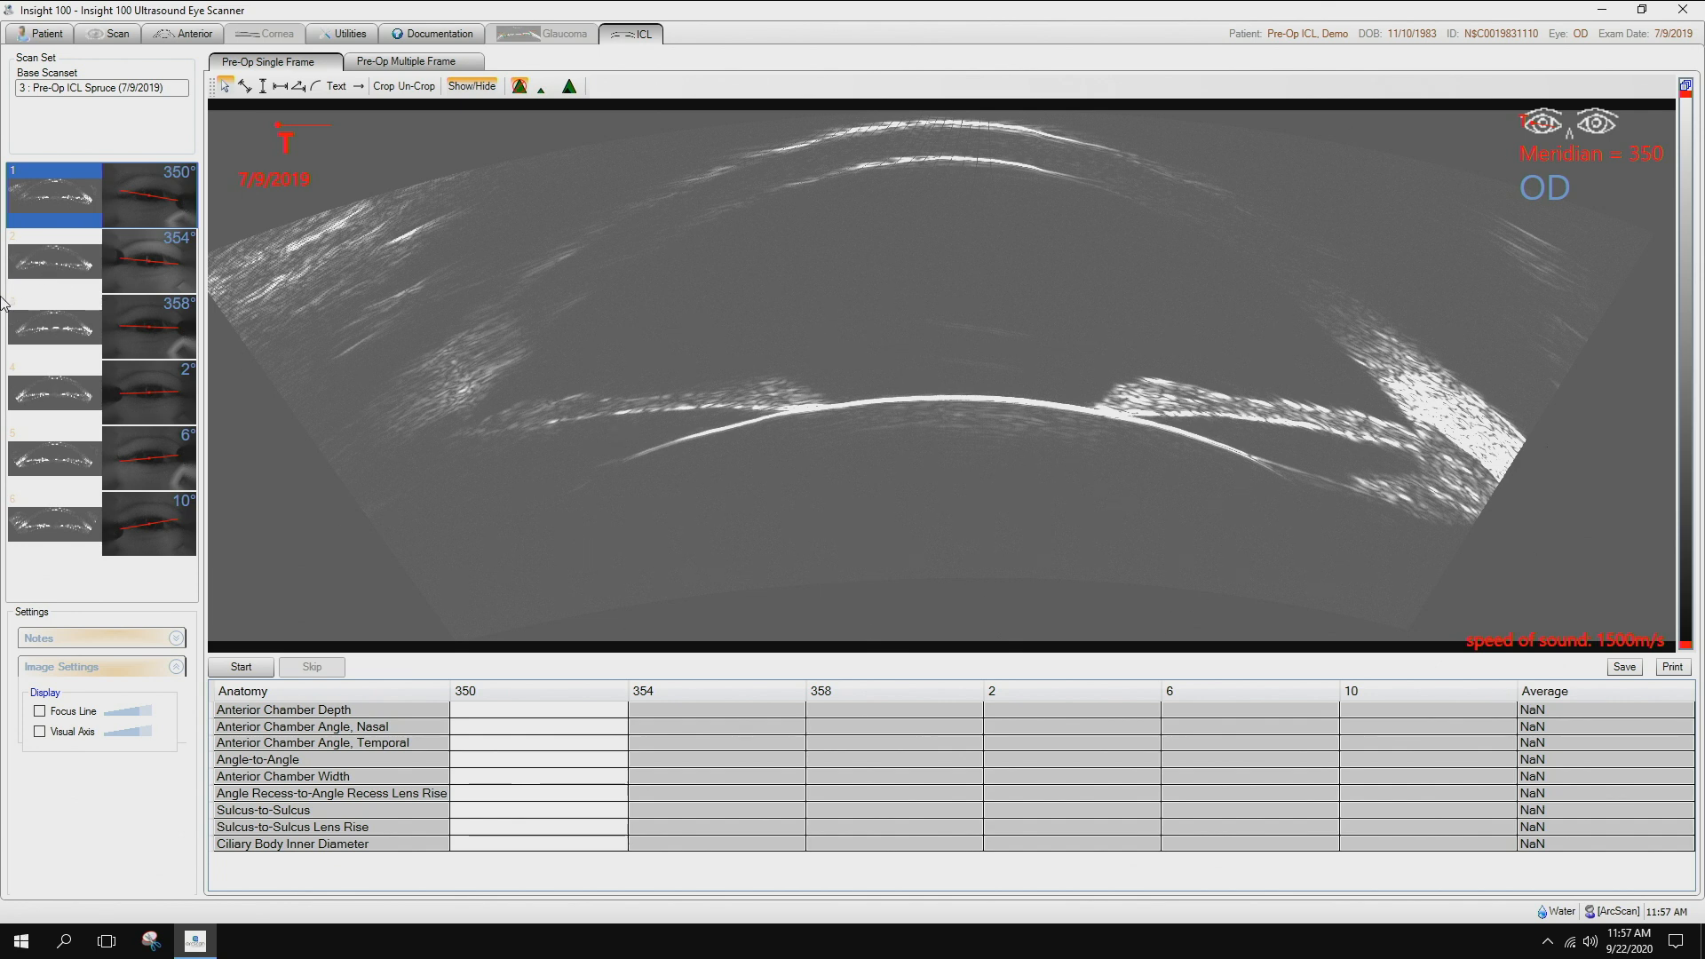
# Step: Start the measurement sequence on the 354° scan and mark the anterior chamber depth from the inner cornea to the front of the lens
pyautogui.click(36, 275)
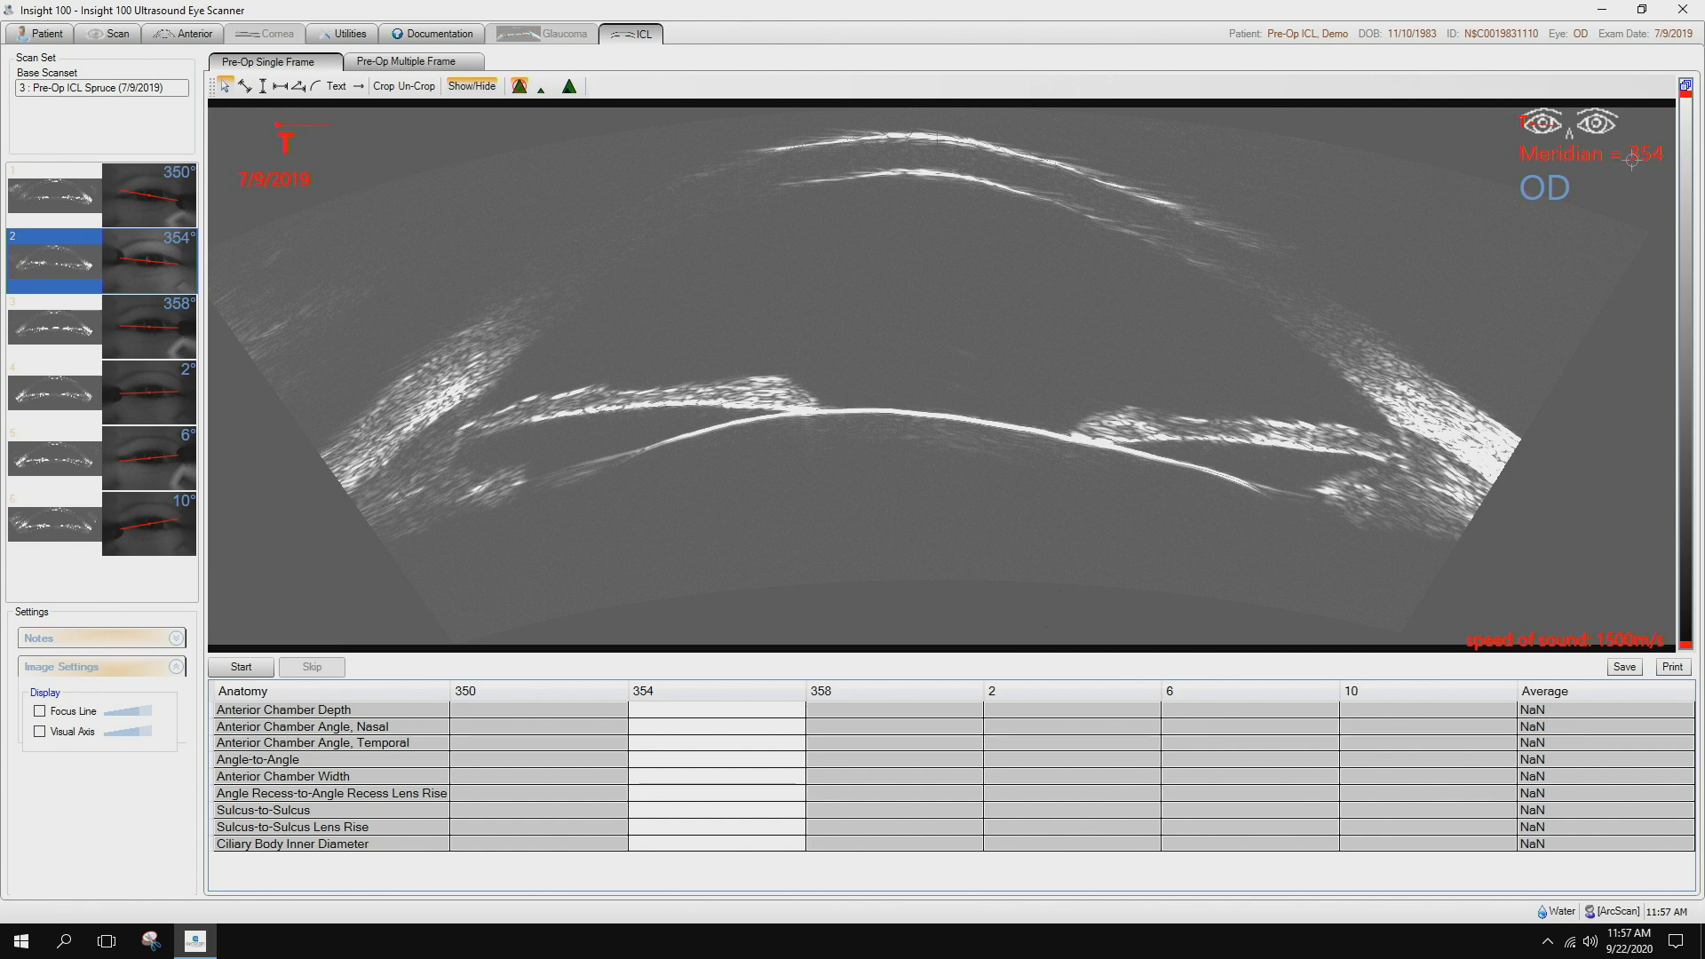
pyautogui.click(258, 669)
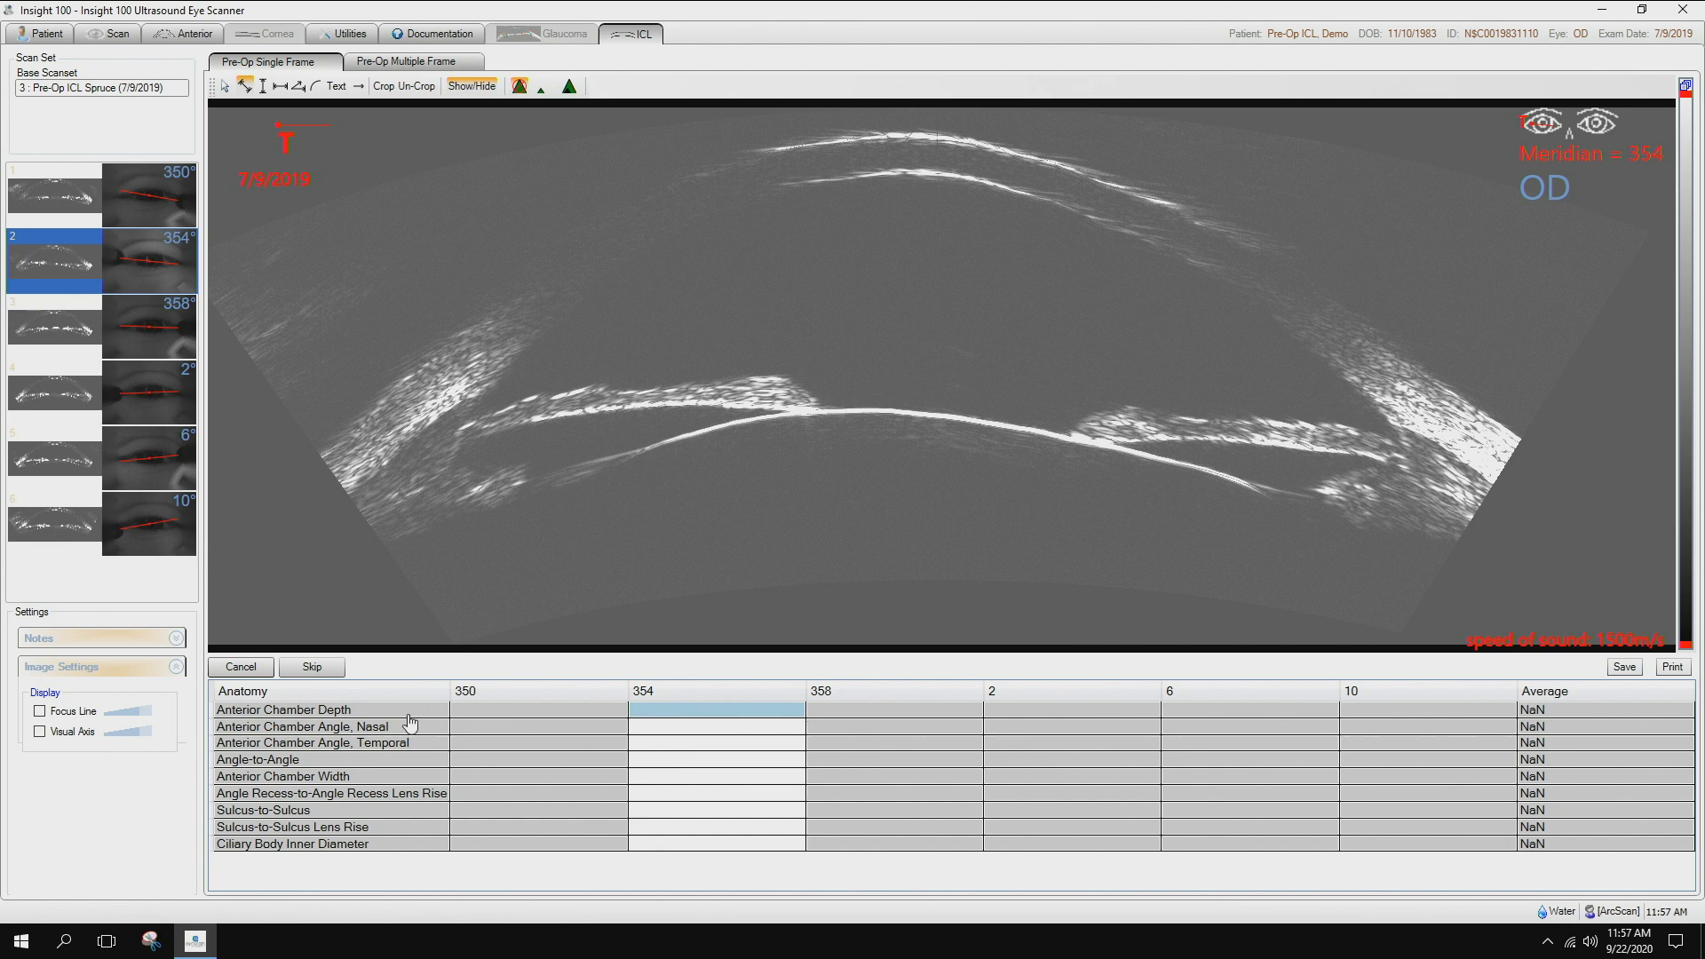
pyautogui.click(933, 175)
pyautogui.click(907, 412)
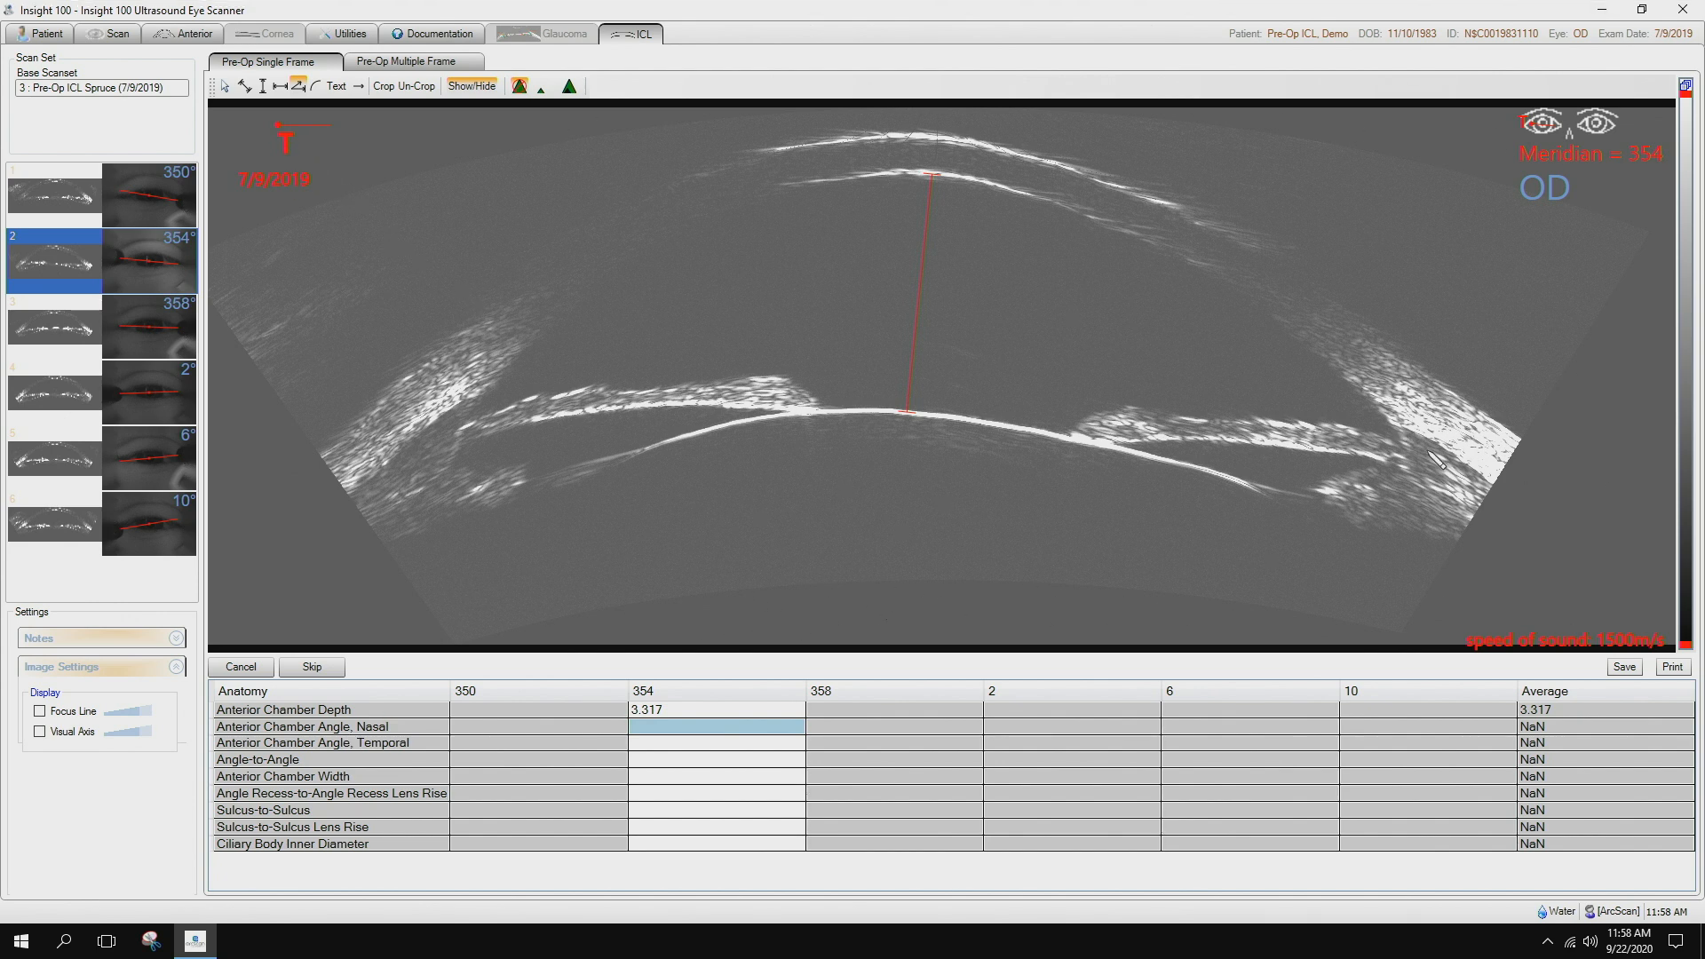
# Step: Mark the nasal and temporal anterior chamber angles on the 354° scan between the inner cornea/sclera wall and the iris surface
pyautogui.click(1394, 427)
pyautogui.click(1352, 380)
pyautogui.click(1327, 422)
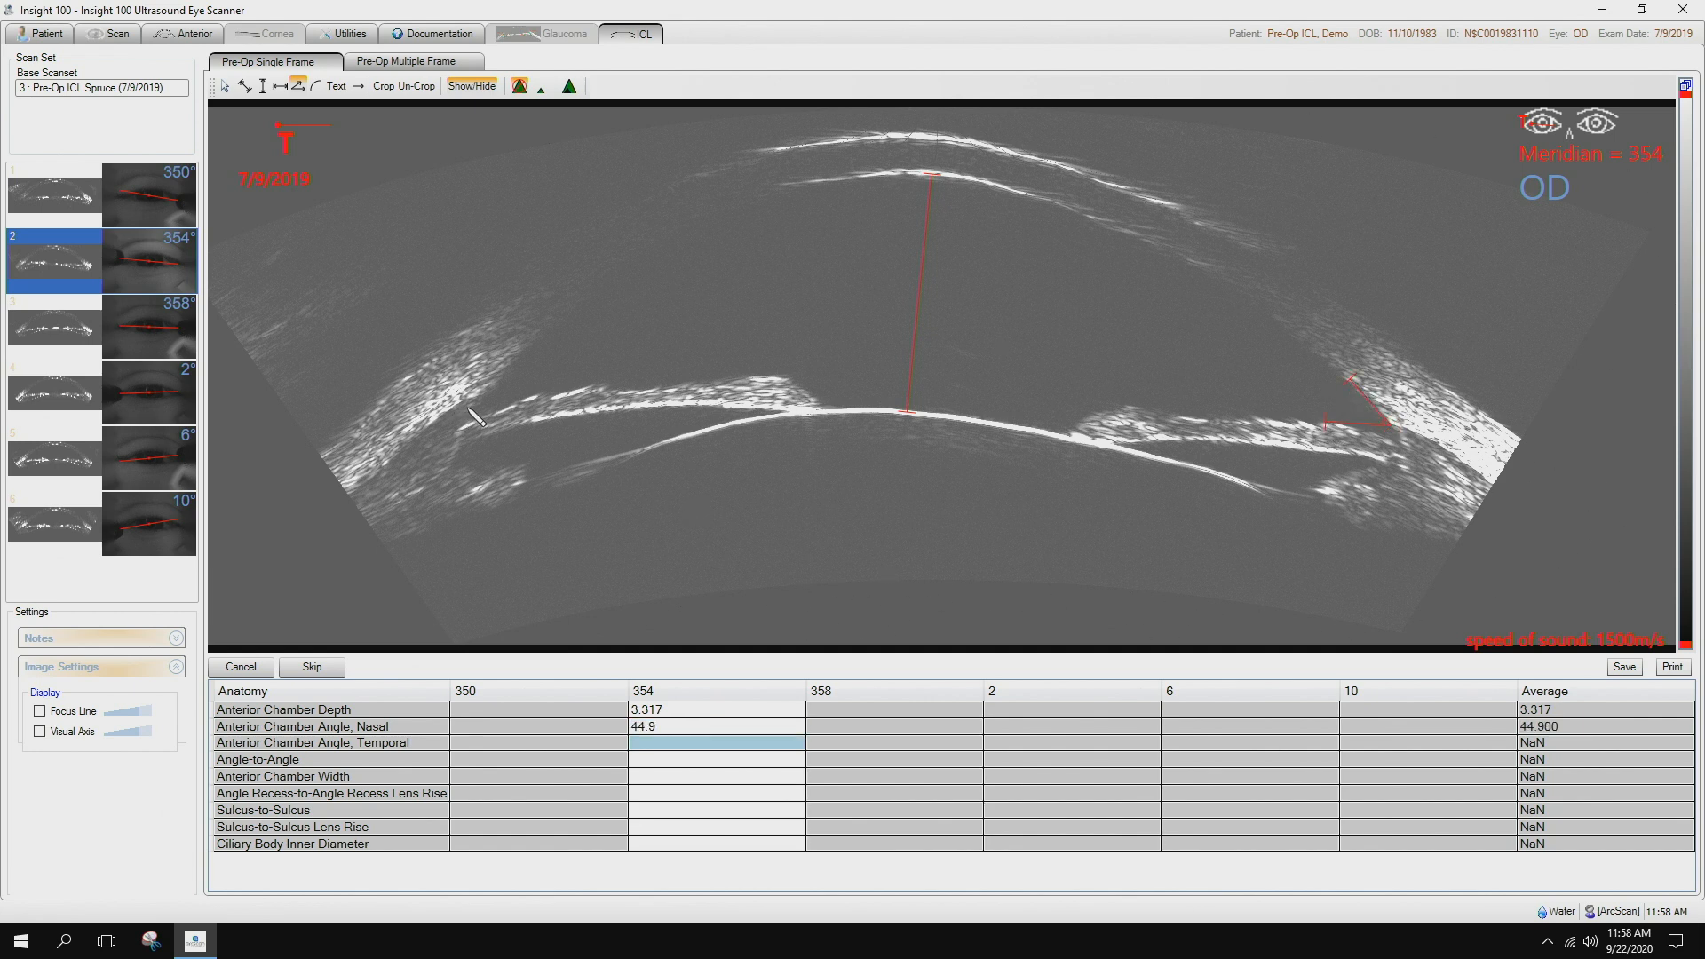
pyautogui.click(526, 347)
pyautogui.click(541, 393)
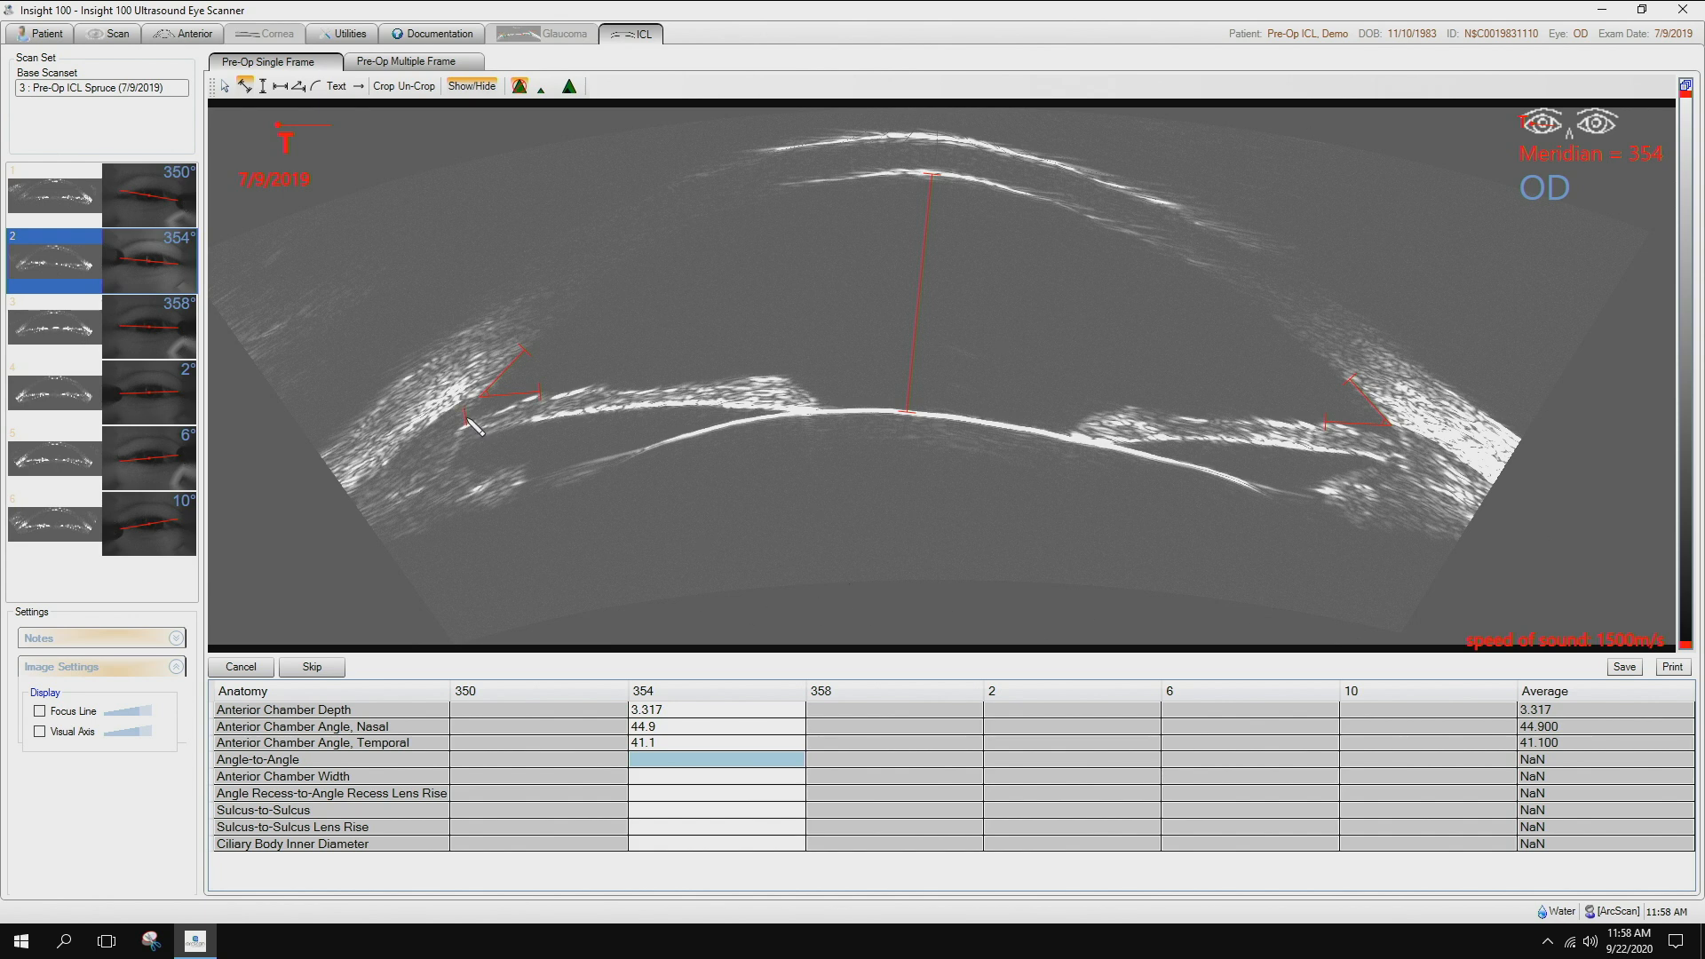
# Step: Mark the angle-to-angle distance and the anterior chamber width across the 354° scan
pyautogui.click(1397, 436)
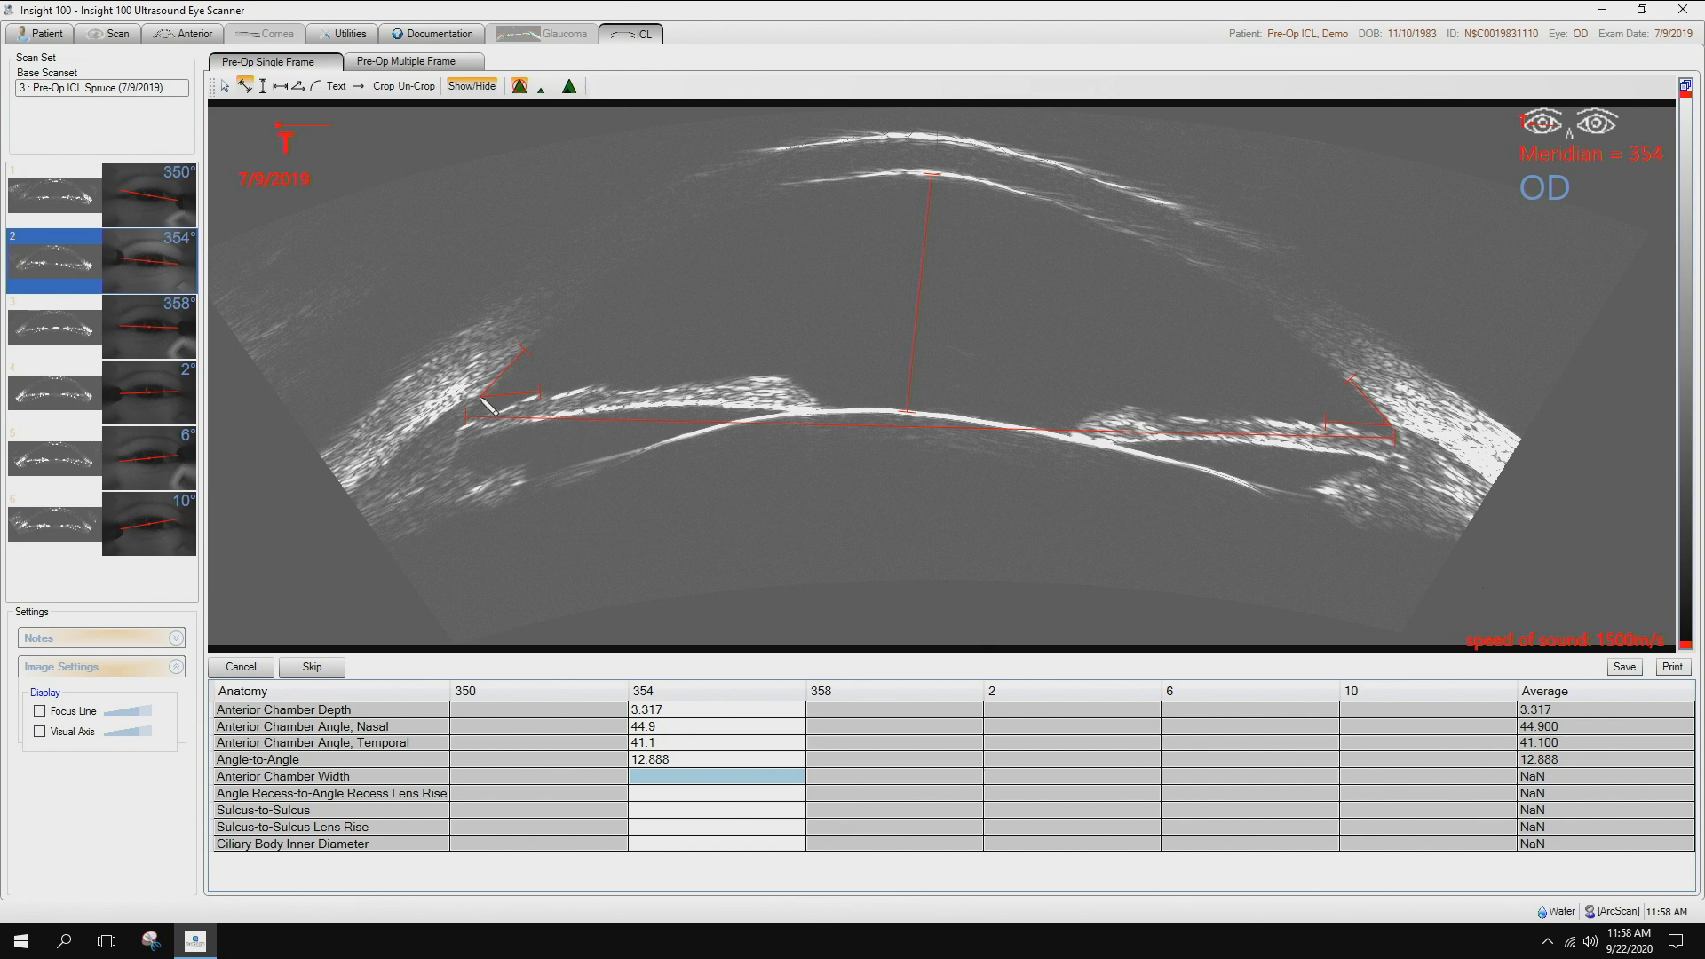
pyautogui.click(1388, 429)
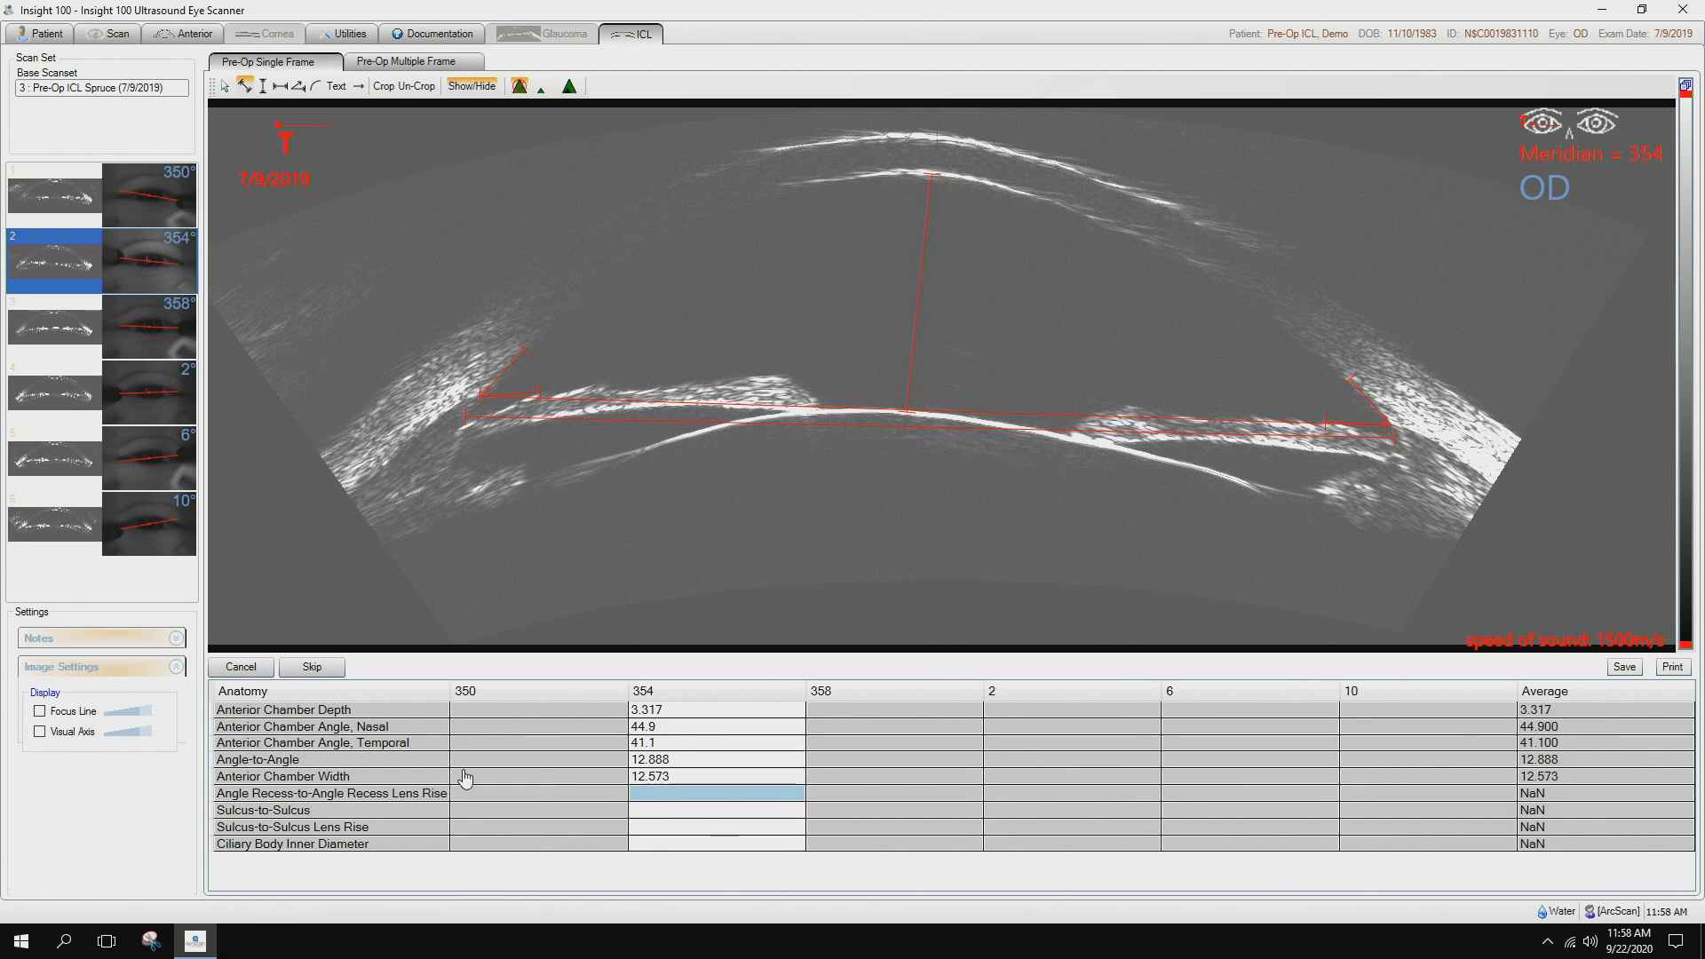
# Step: Mark the angle recess lens rise up to the lens apex and the sulcus-to-sulcus distance on the 354° scan
pyautogui.click(907, 412)
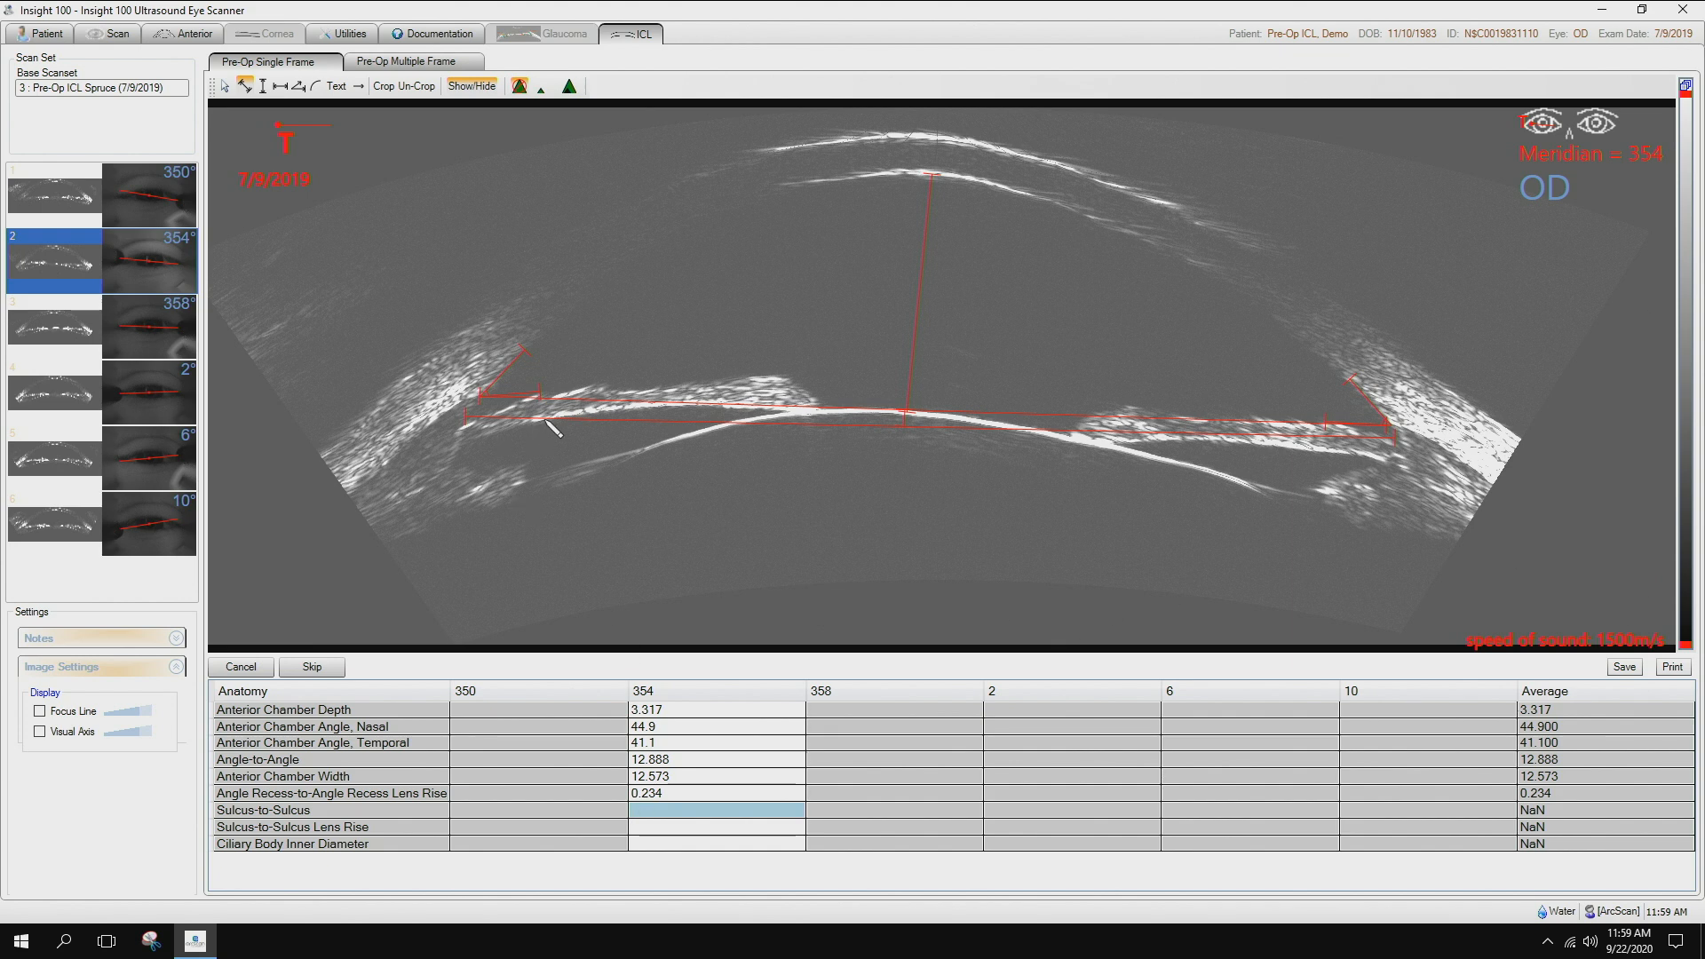
pyautogui.click(473, 438)
pyautogui.click(1385, 459)
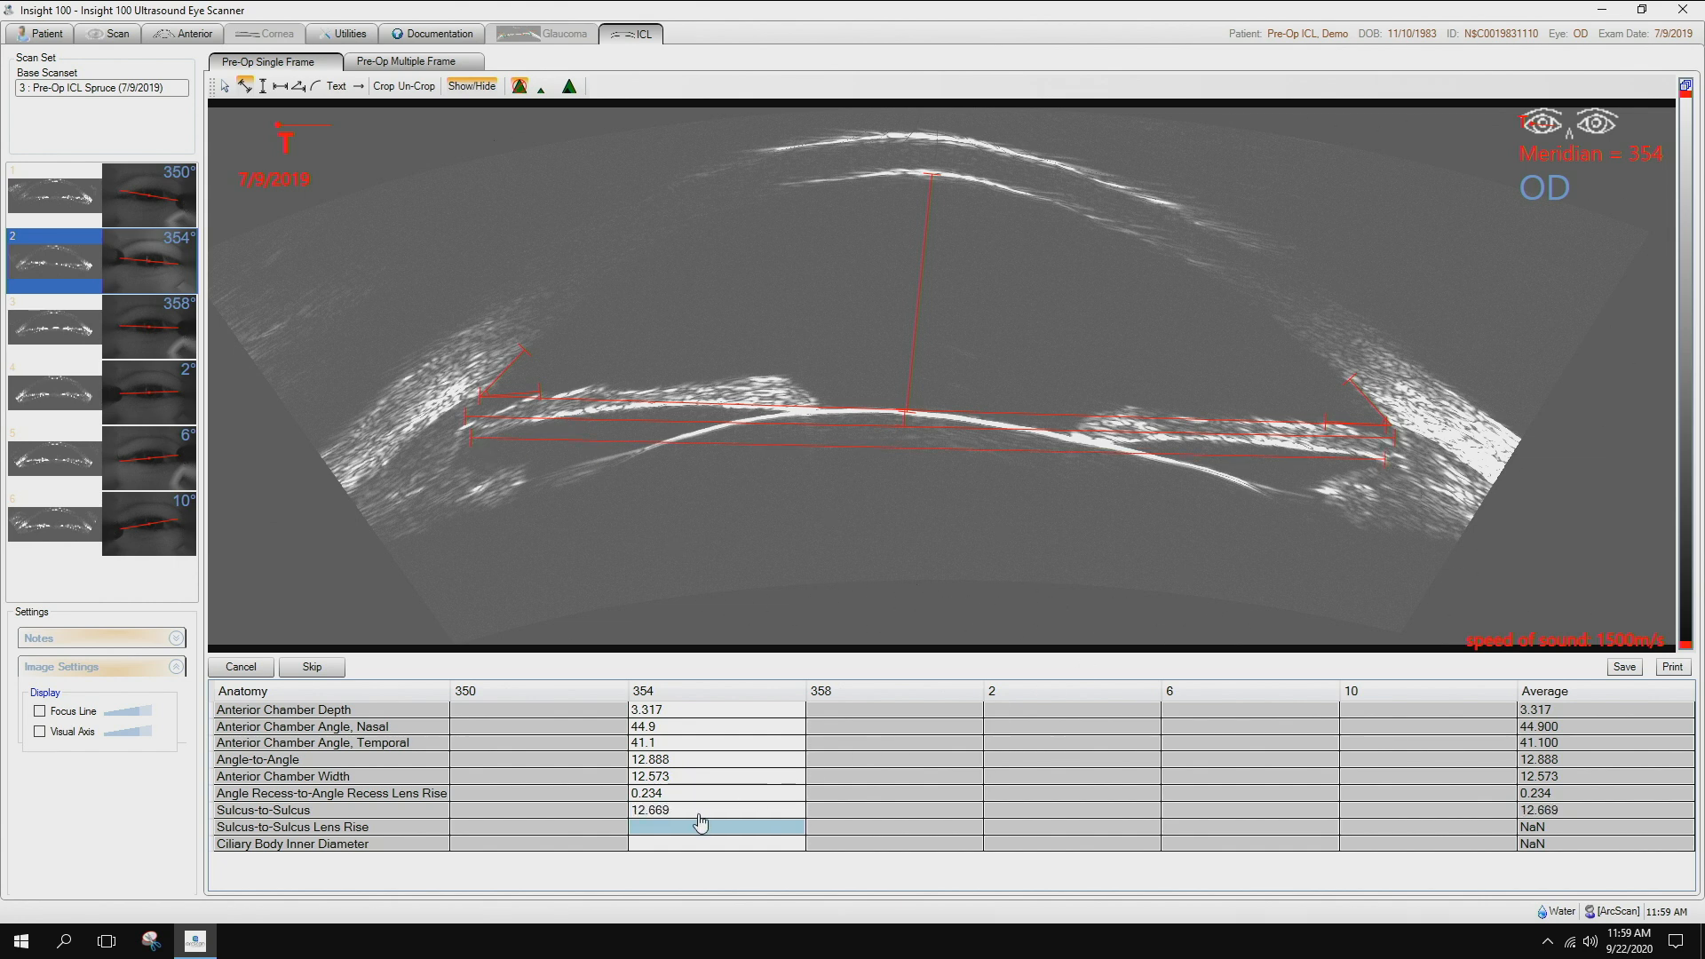
# Step: Mark the sulcus-to-sulcus lens rise and the ciliary body inner diameter on the 354° scan
pyautogui.click(905, 449)
pyautogui.click(907, 412)
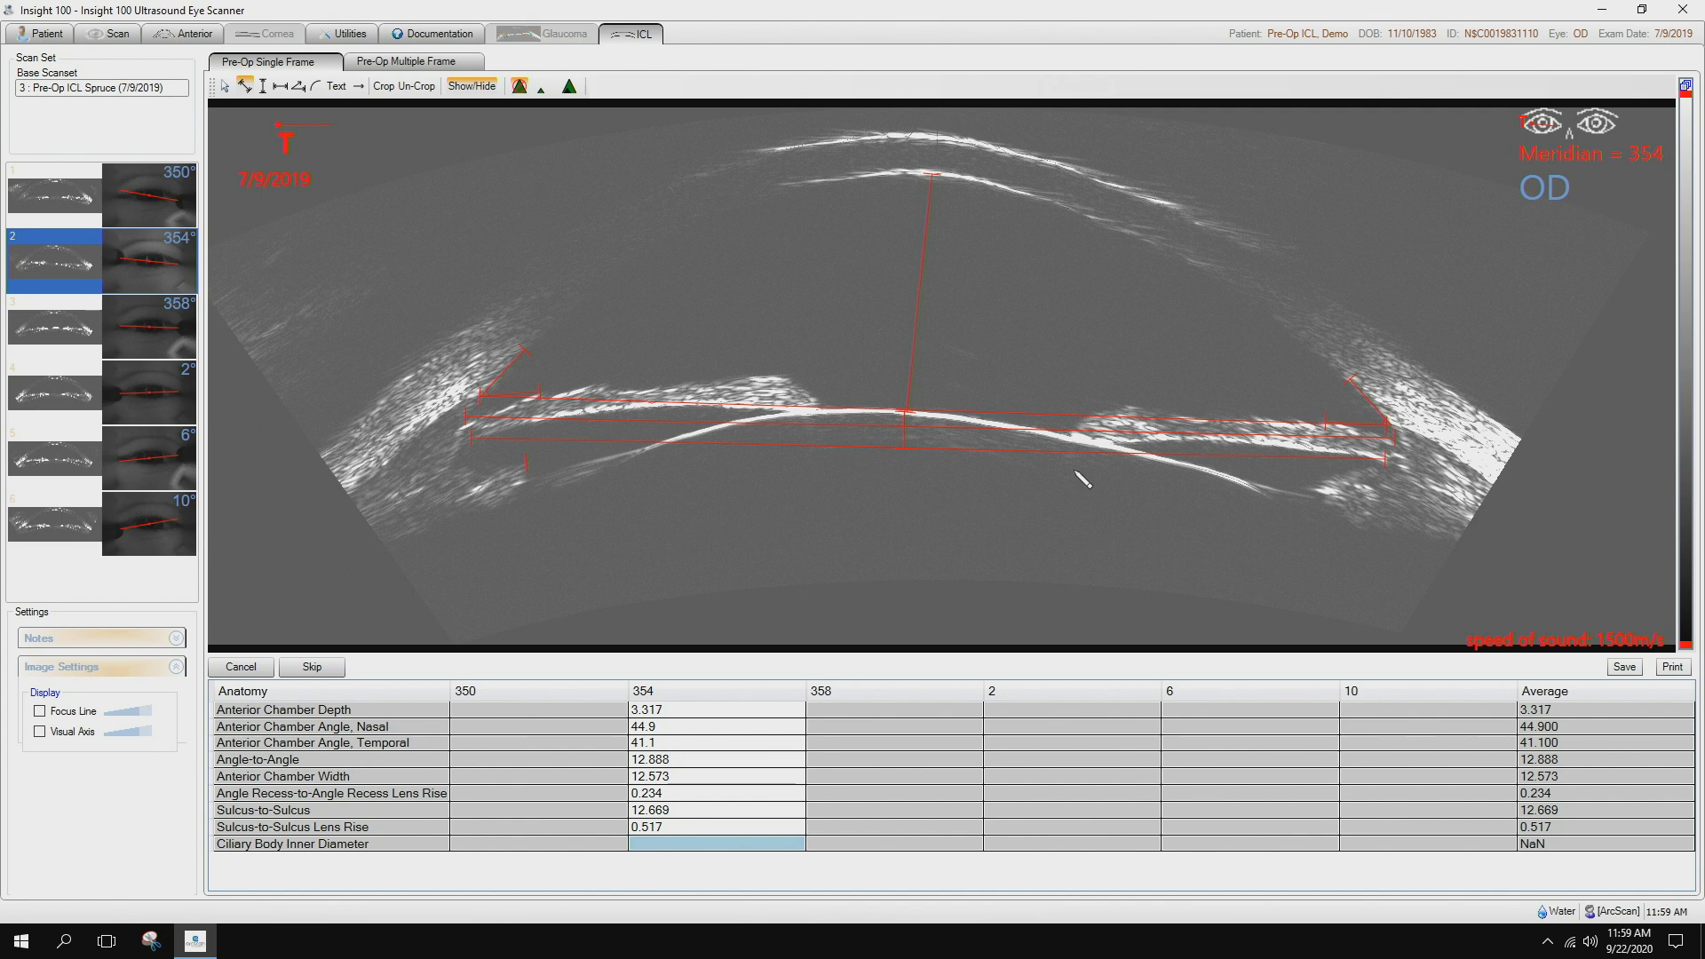
pyautogui.click(1314, 487)
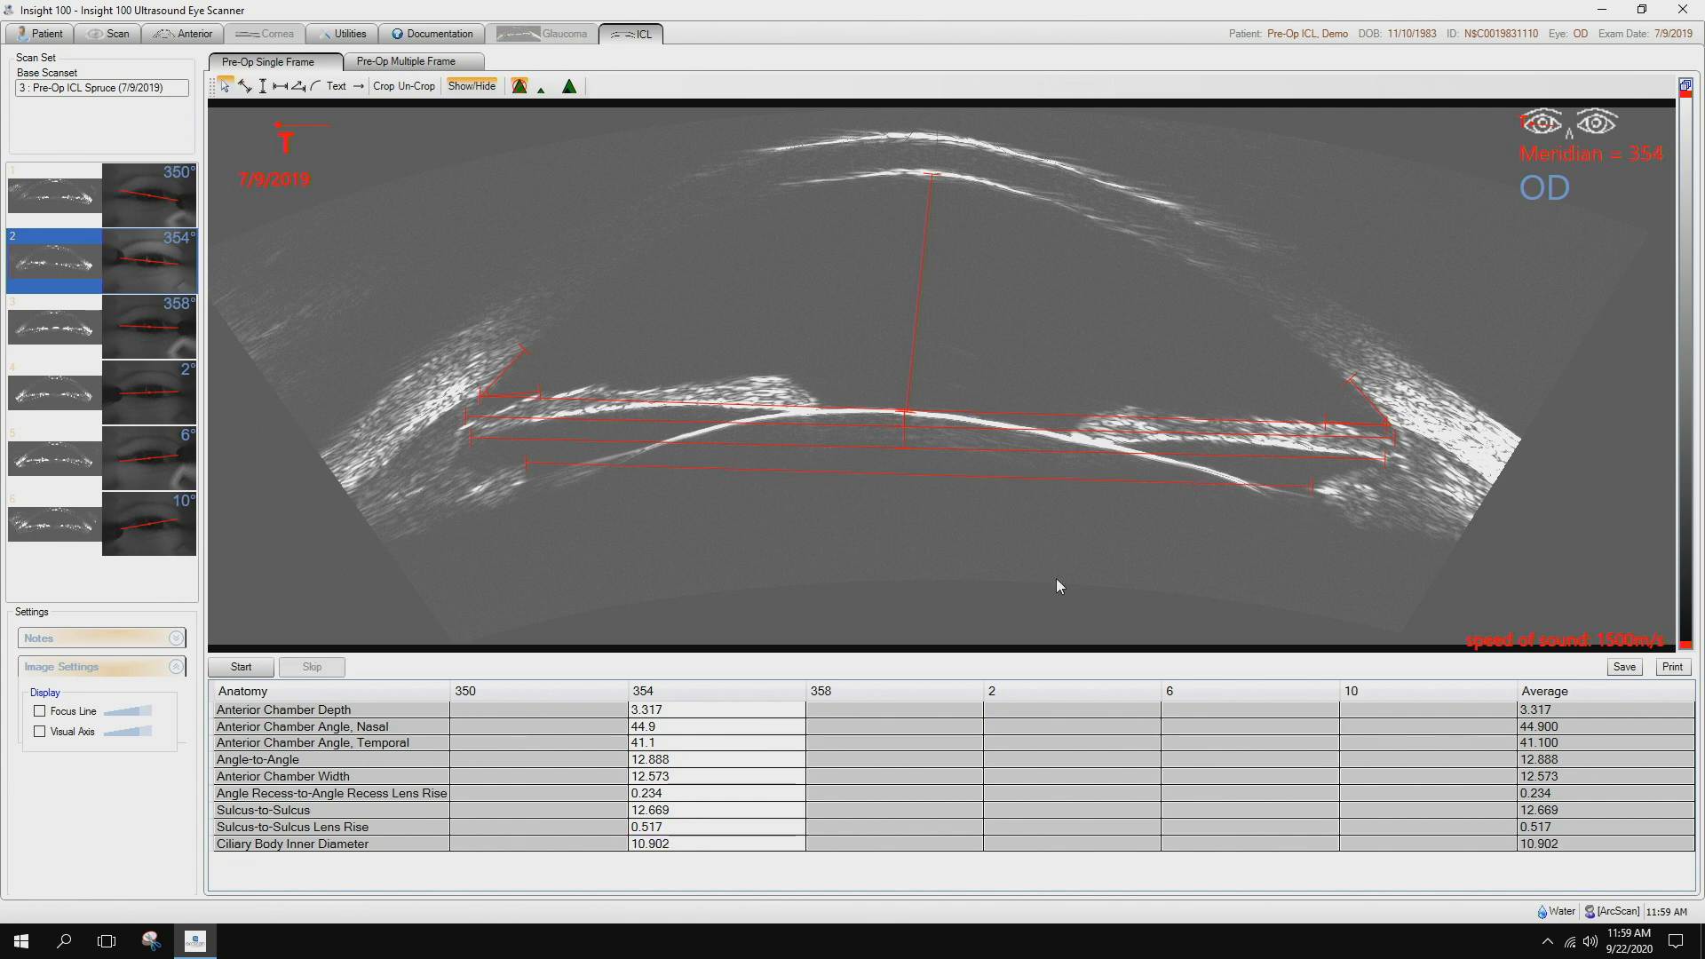
# Step: Start the measurement sequence on the 358° scan and mark the anterior chamber depth from the inner cornea to the lens apex
pyautogui.click(38, 328)
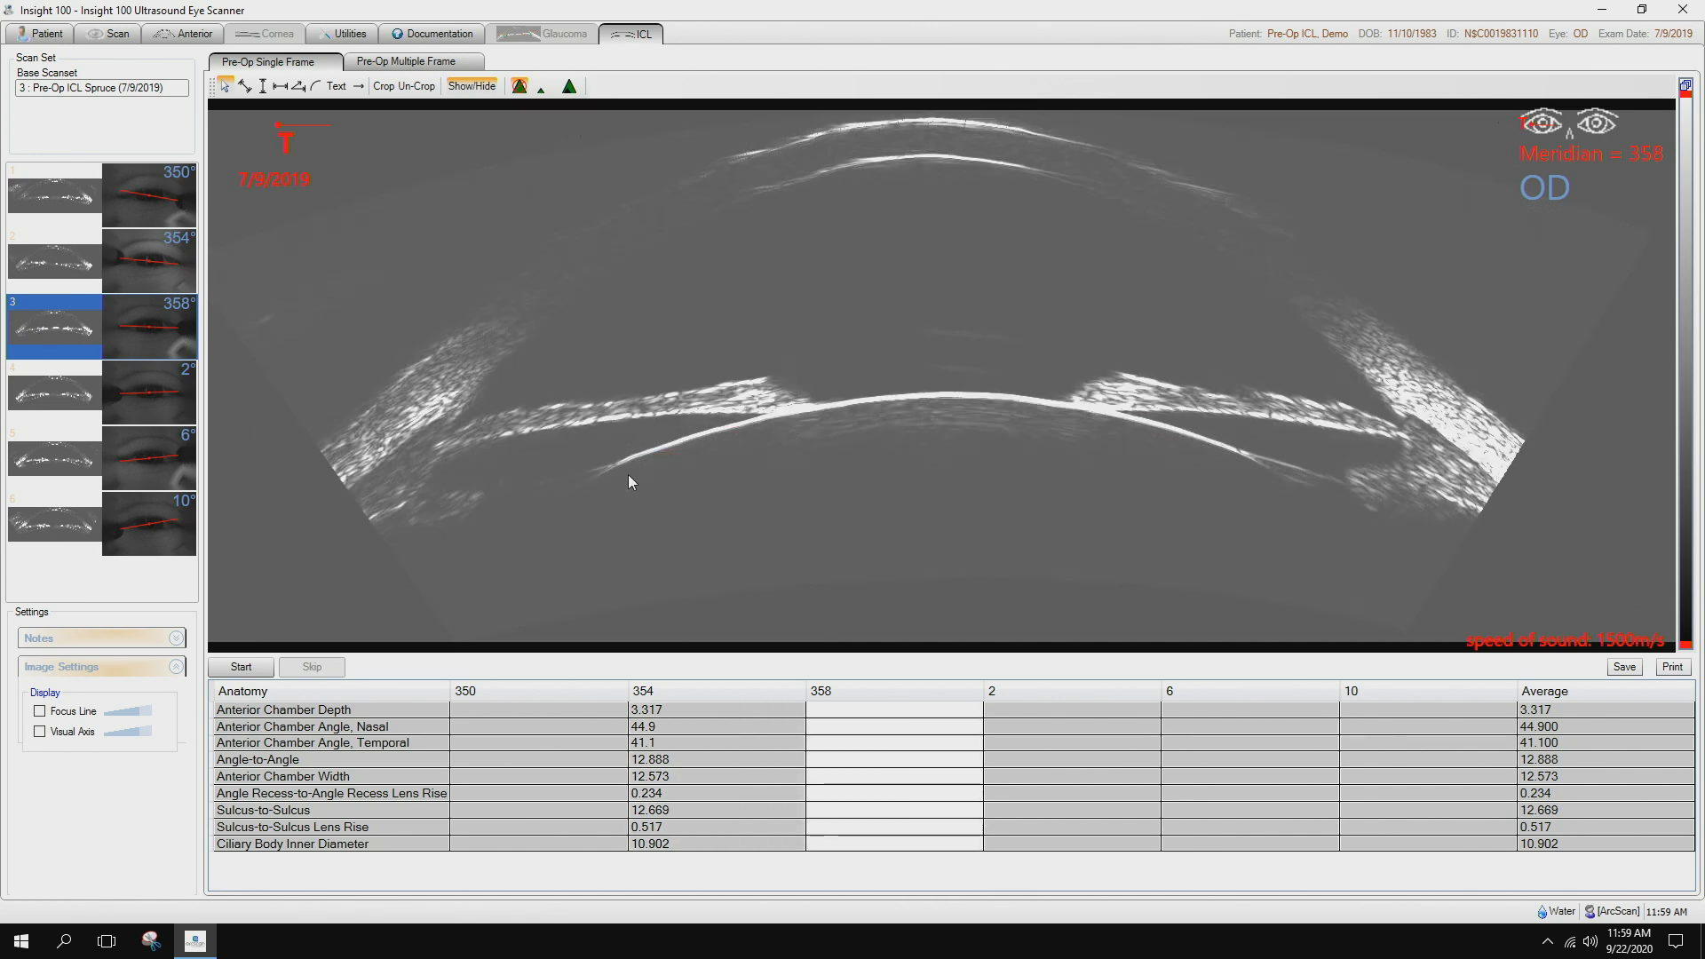
pyautogui.click(241, 667)
pyautogui.click(934, 156)
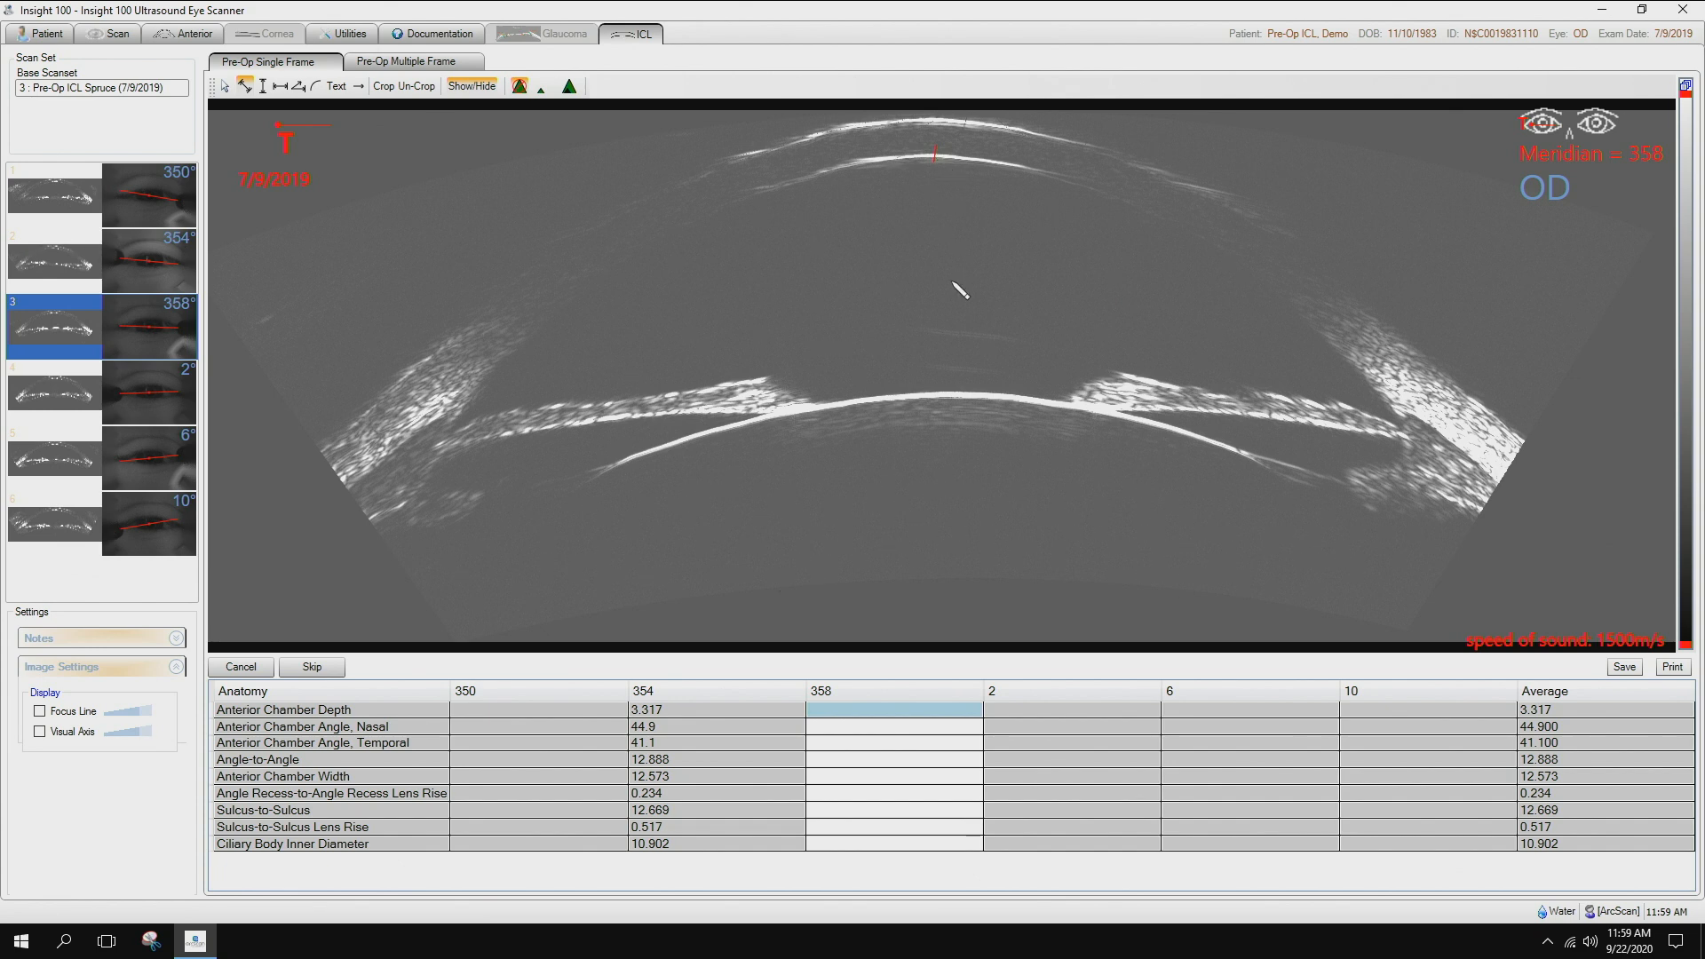
pyautogui.click(941, 395)
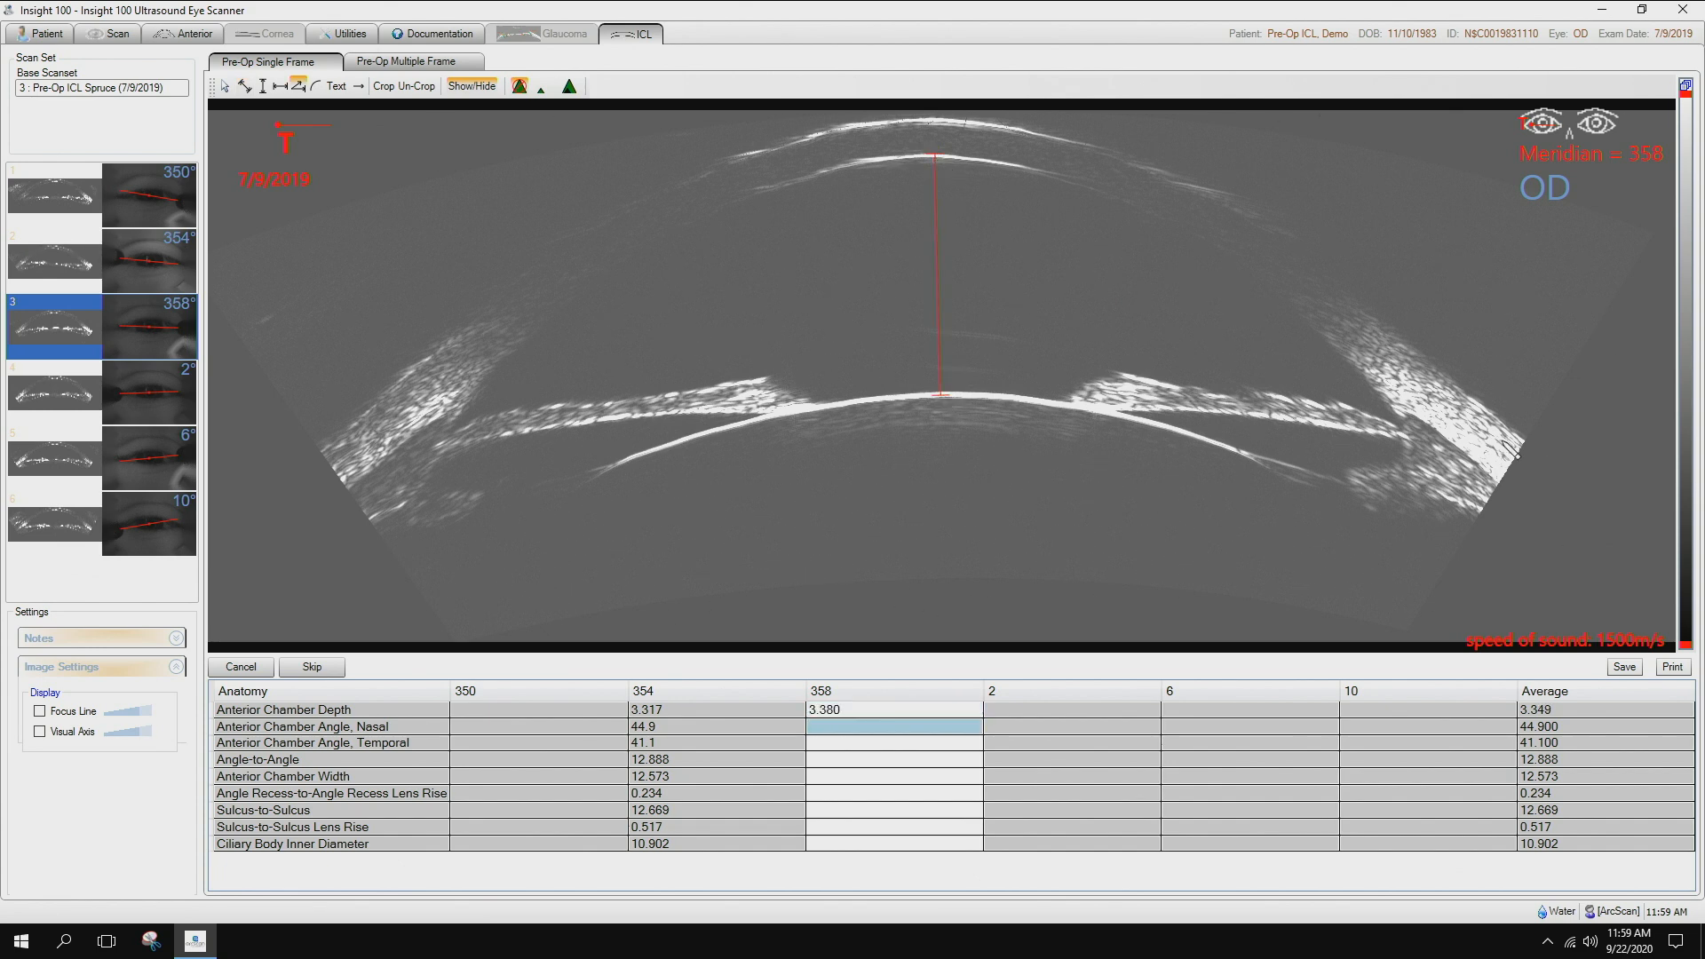
# Step: Mark the nasal and temporal anterior chamber angles on the 358° scan
pyautogui.click(1394, 412)
pyautogui.click(1346, 353)
pyautogui.click(1330, 403)
pyautogui.click(460, 408)
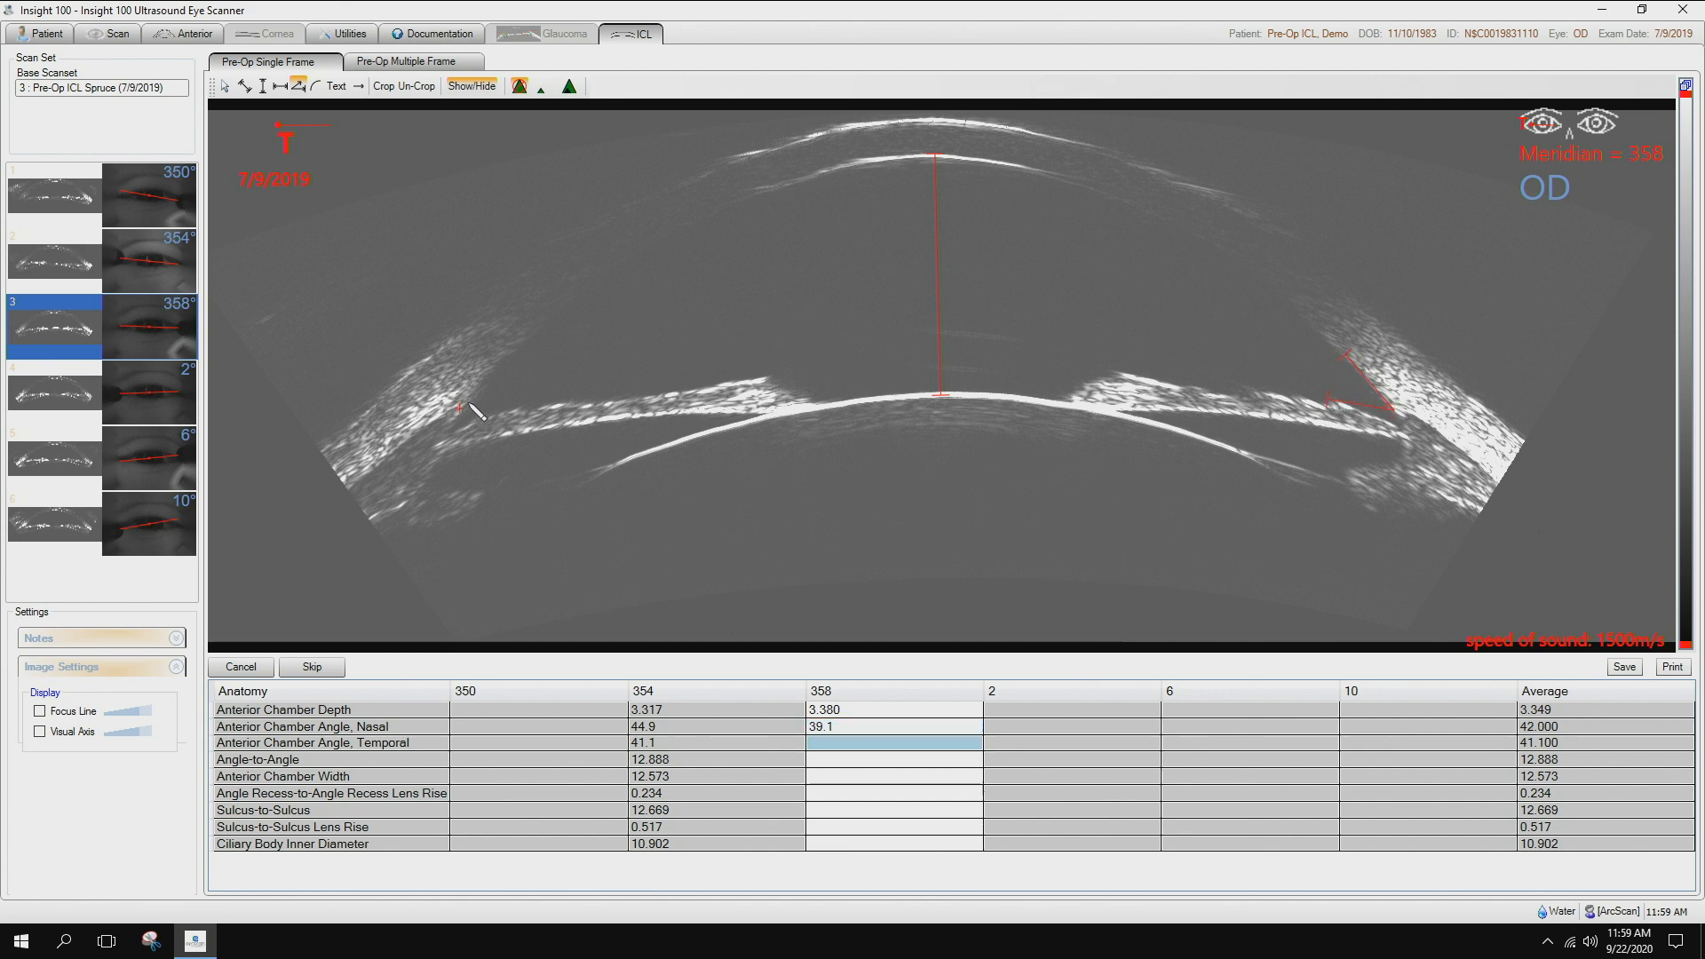
pyautogui.click(504, 356)
pyautogui.click(518, 410)
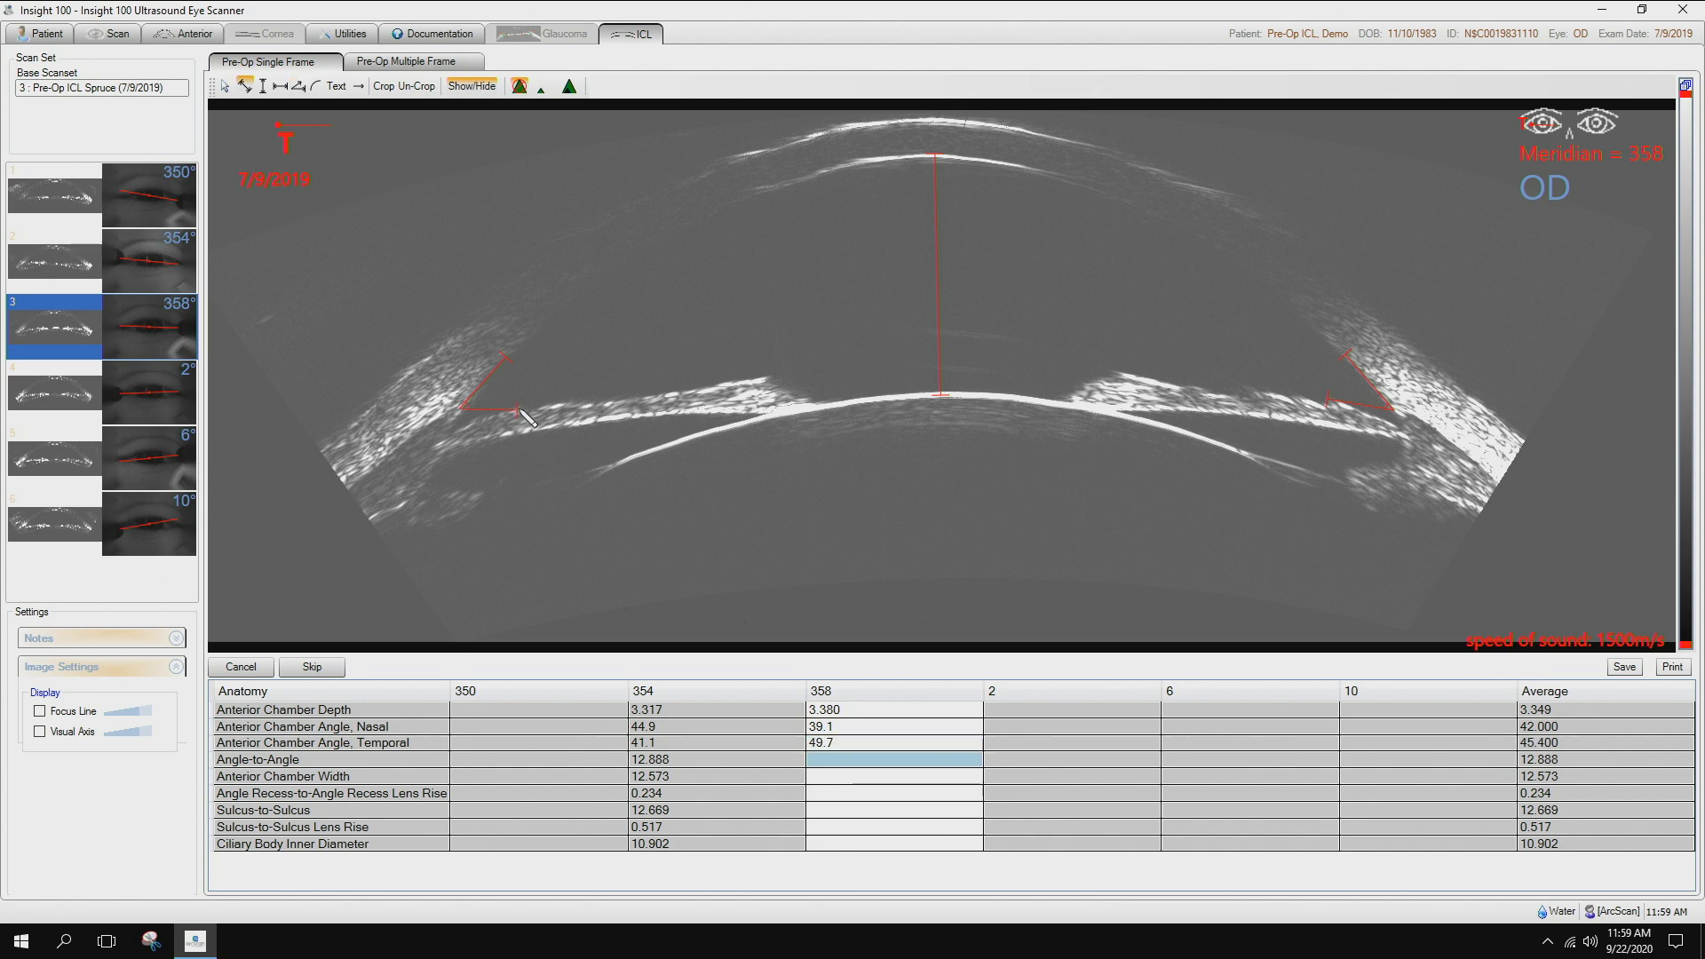
# Step: Mark the angle-to-angle distance and the anterior chamber width across the 358° scan
pyautogui.click(453, 429)
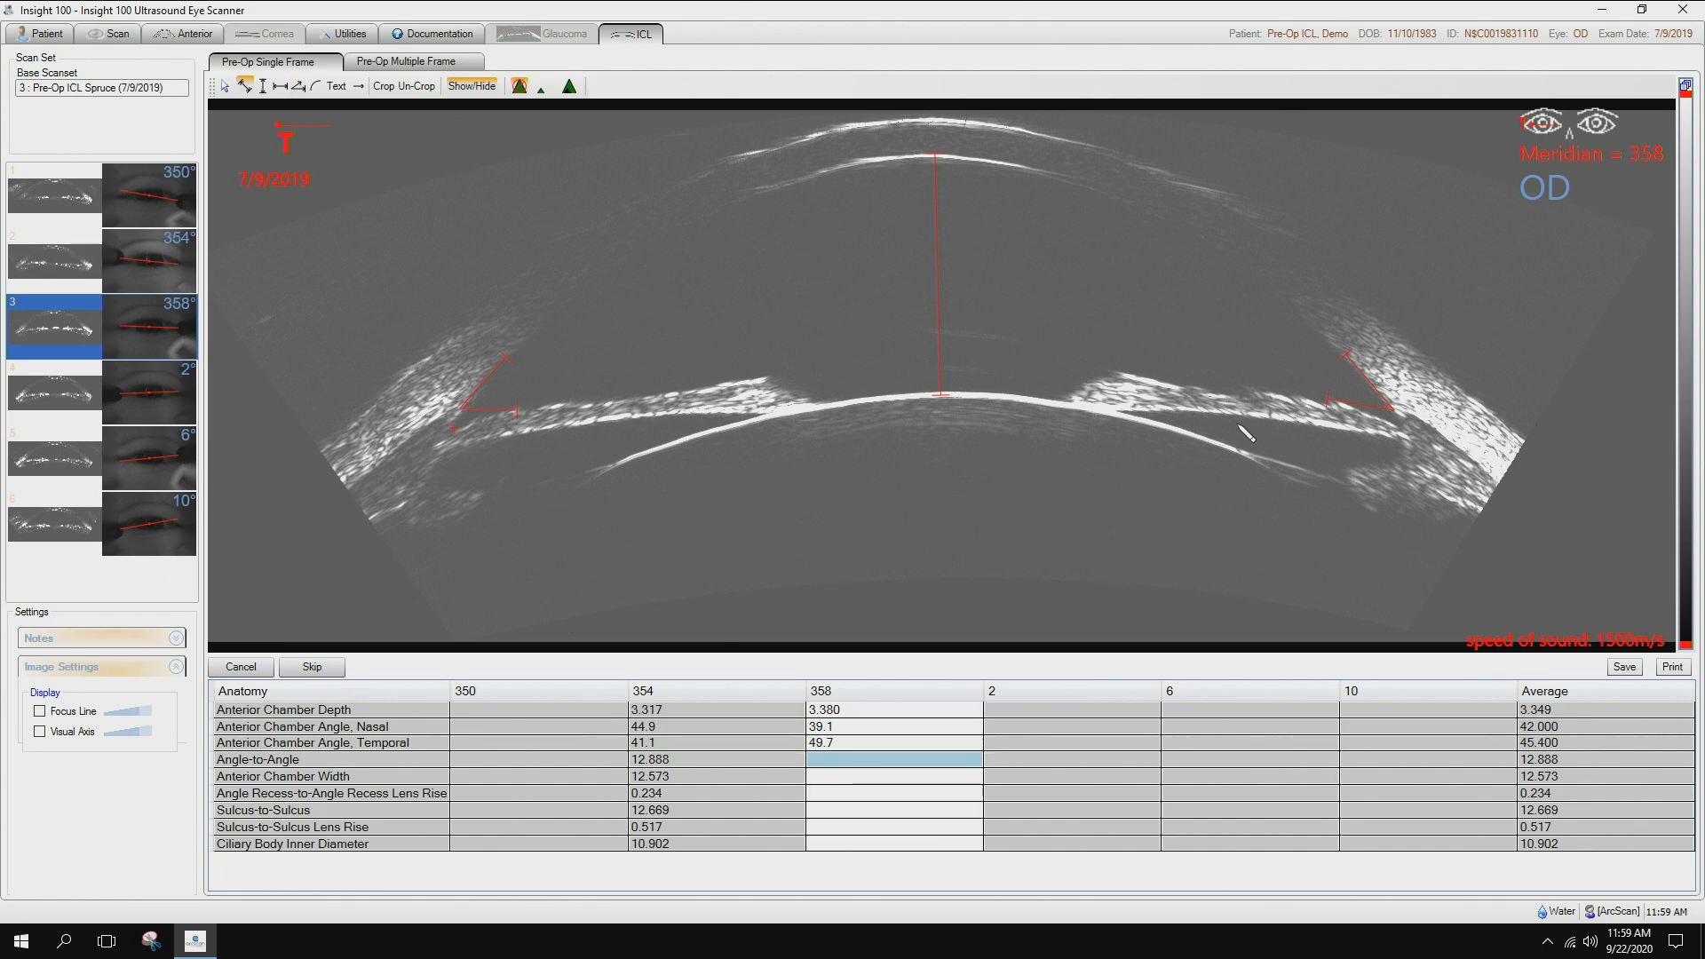
pyautogui.click(1402, 427)
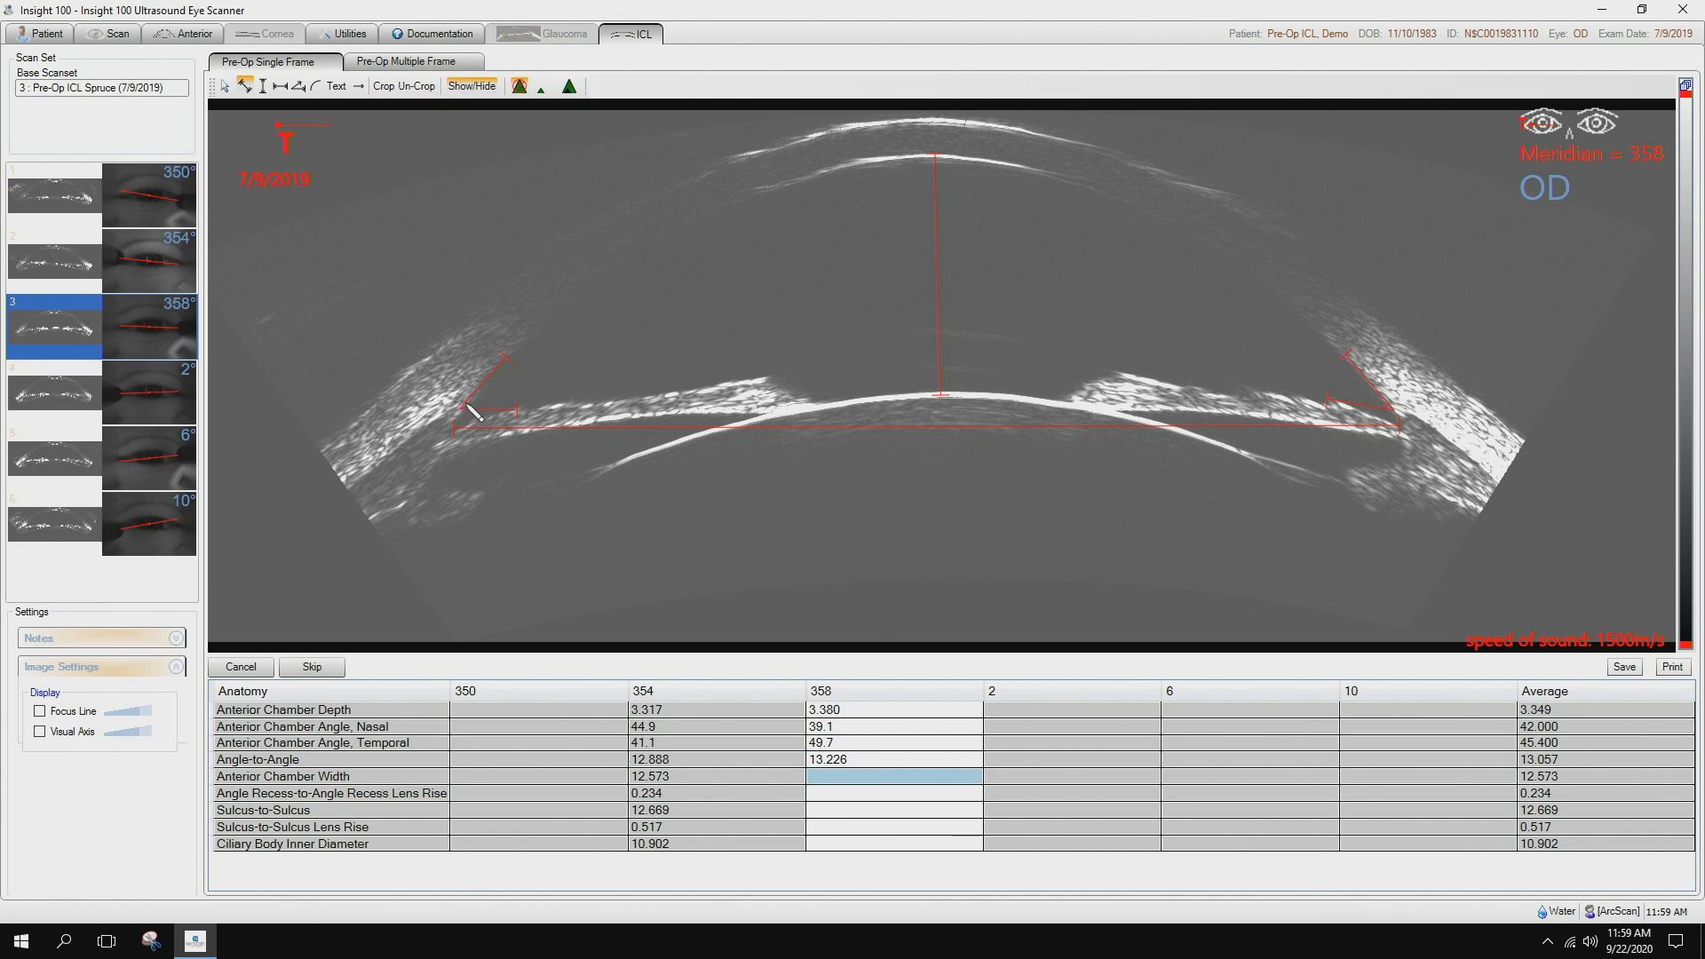
pyautogui.moveTo(461, 405); pyautogui.dragTo(1395, 410)
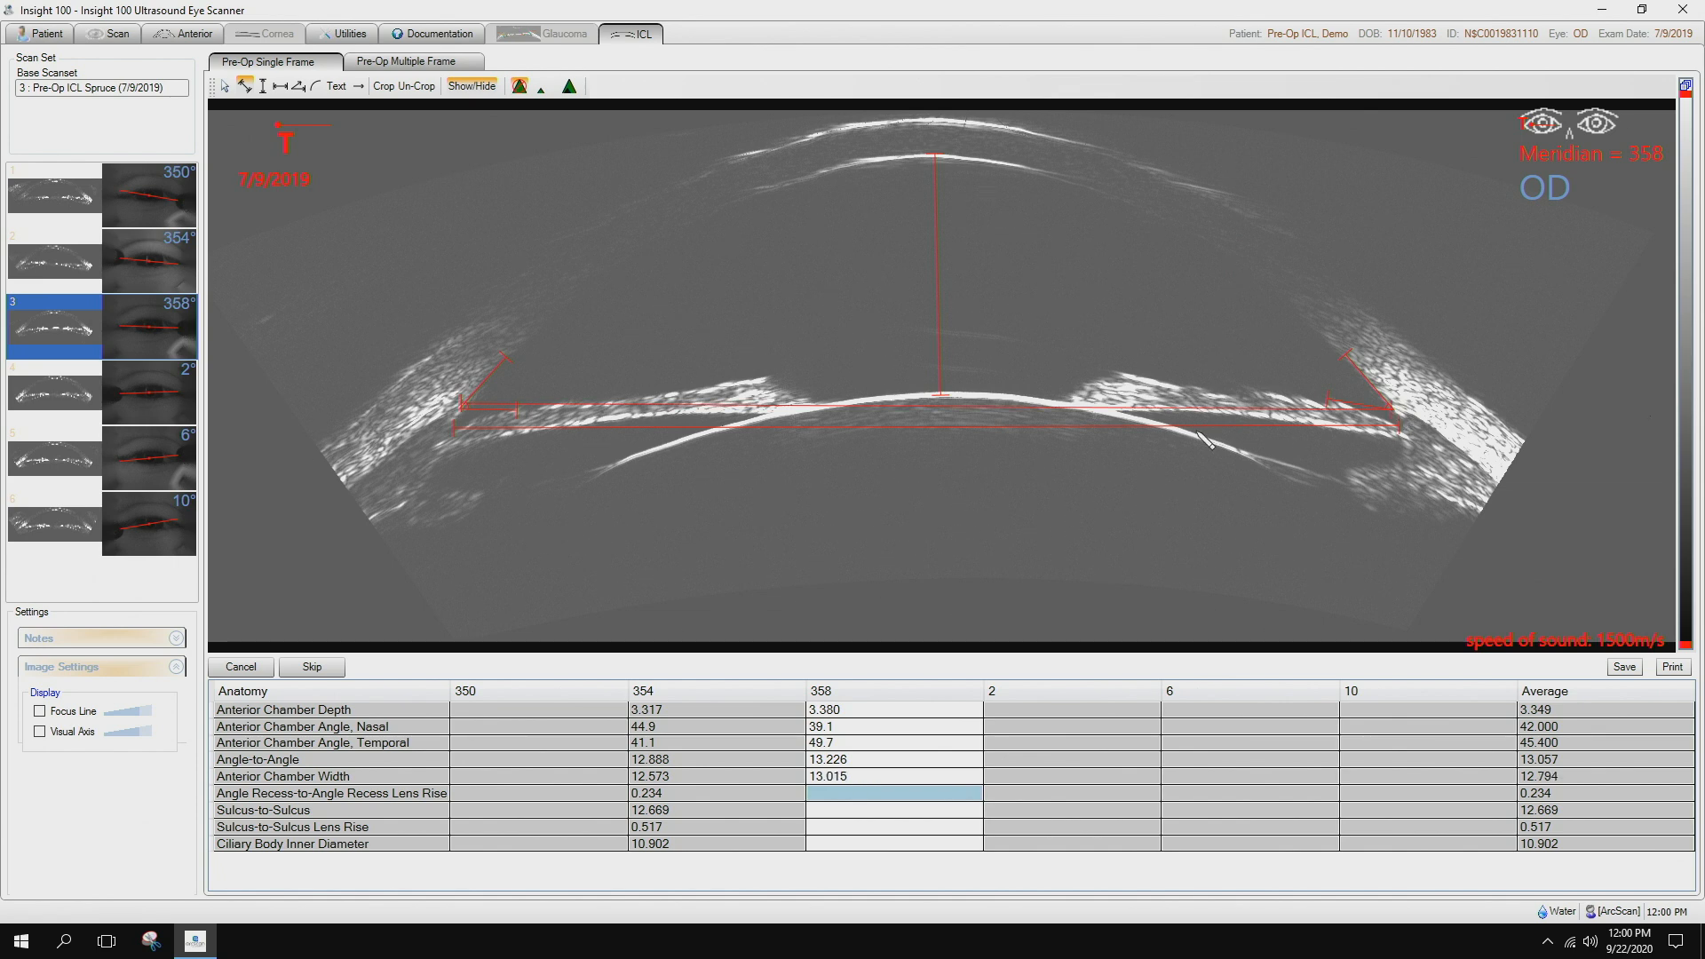
# Step: Mark the angle recess lens rise and the sulcus-to-sulcus distance on the 358° scan
pyautogui.click(942, 396)
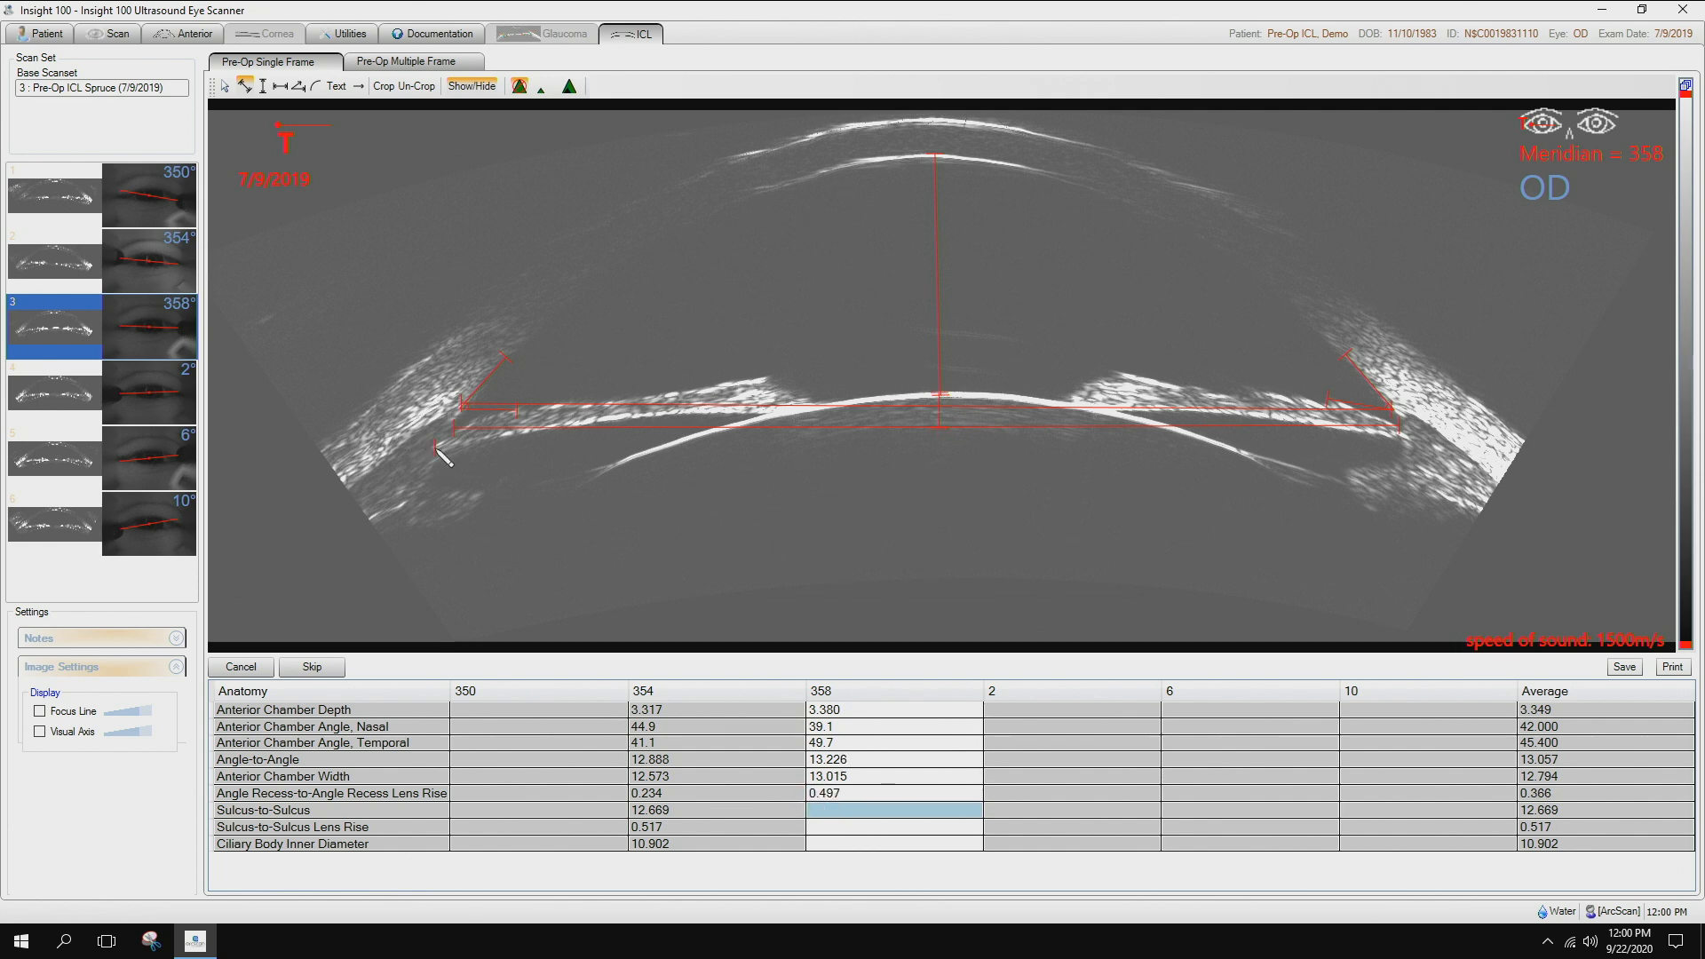
pyautogui.click(1409, 438)
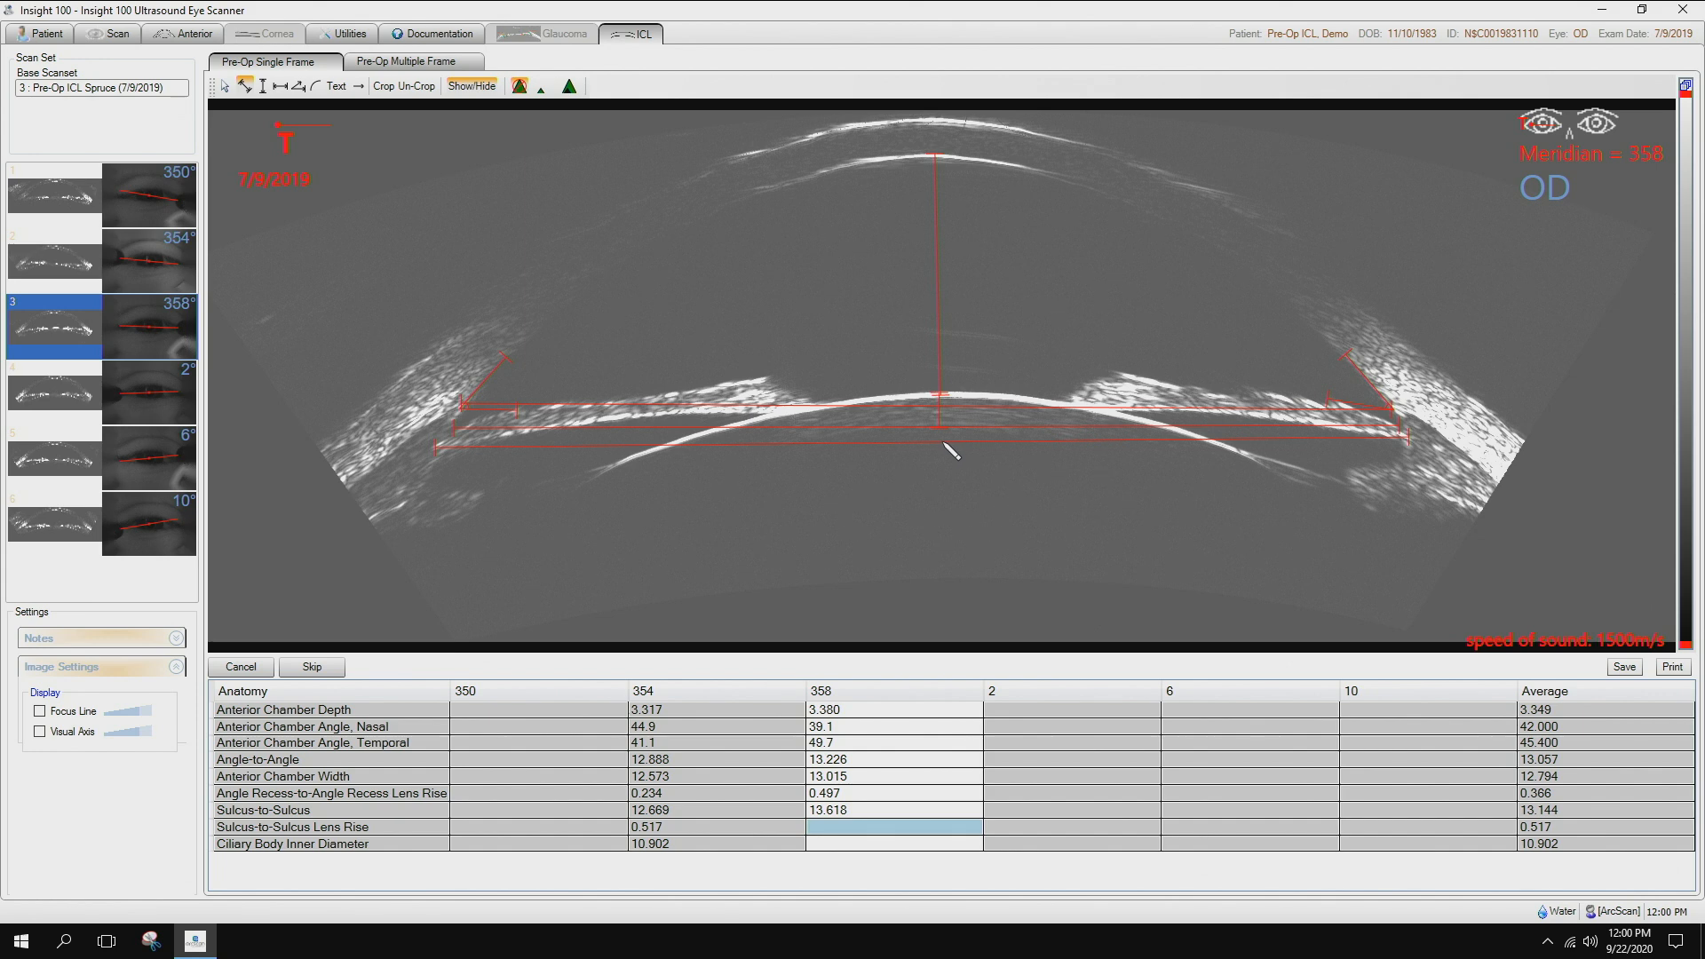
# Step: Mark the sulcus-to-sulcus lens rise and the ciliary body inner diameter on the 358° scan, fine-tuning the diameter line's temporal endpoint
pyautogui.click(939, 397)
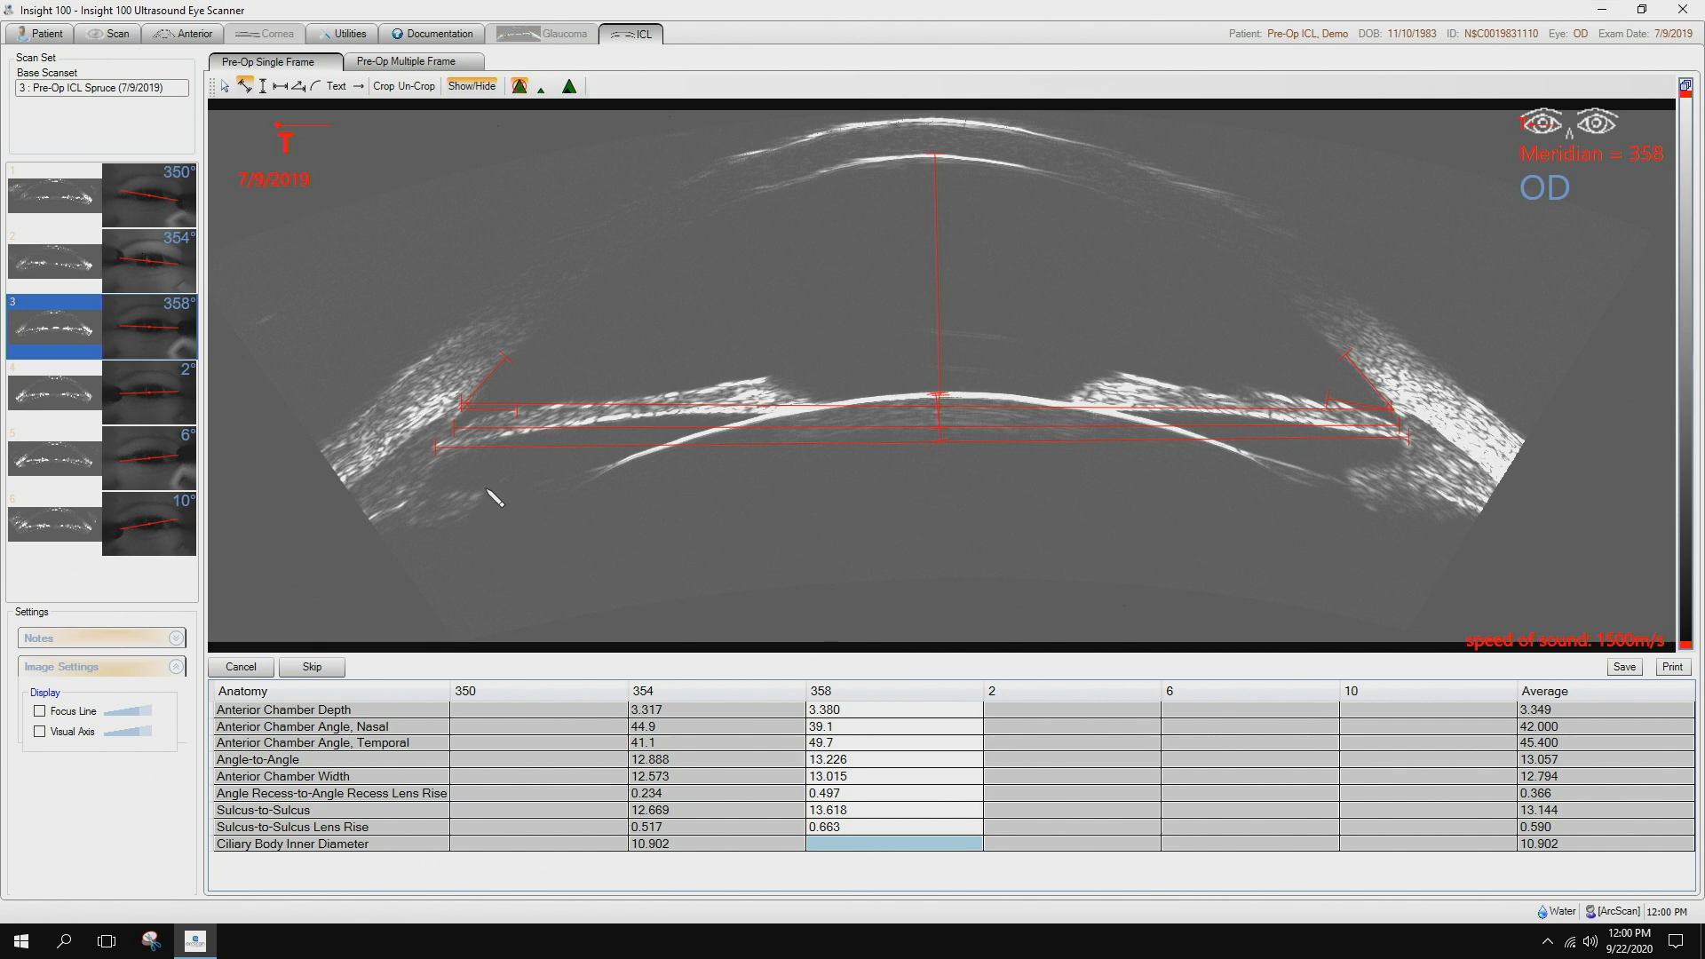
pyautogui.click(1351, 472)
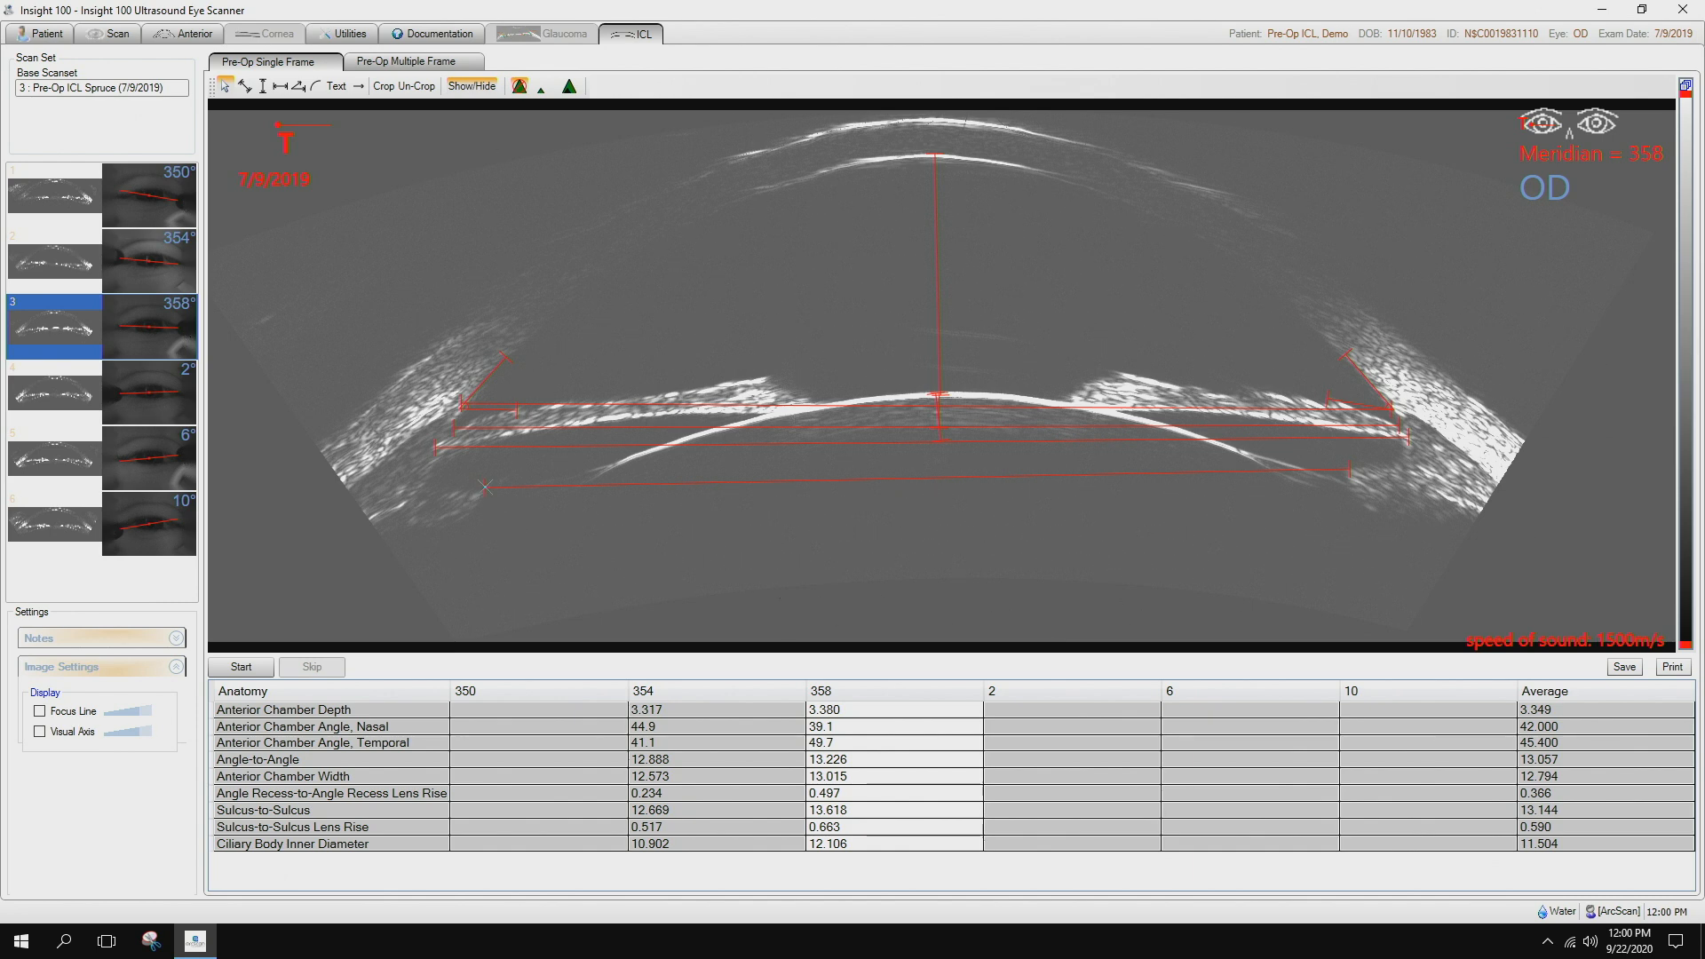
pyautogui.moveTo(517, 485); pyautogui.dragTo(494, 524)
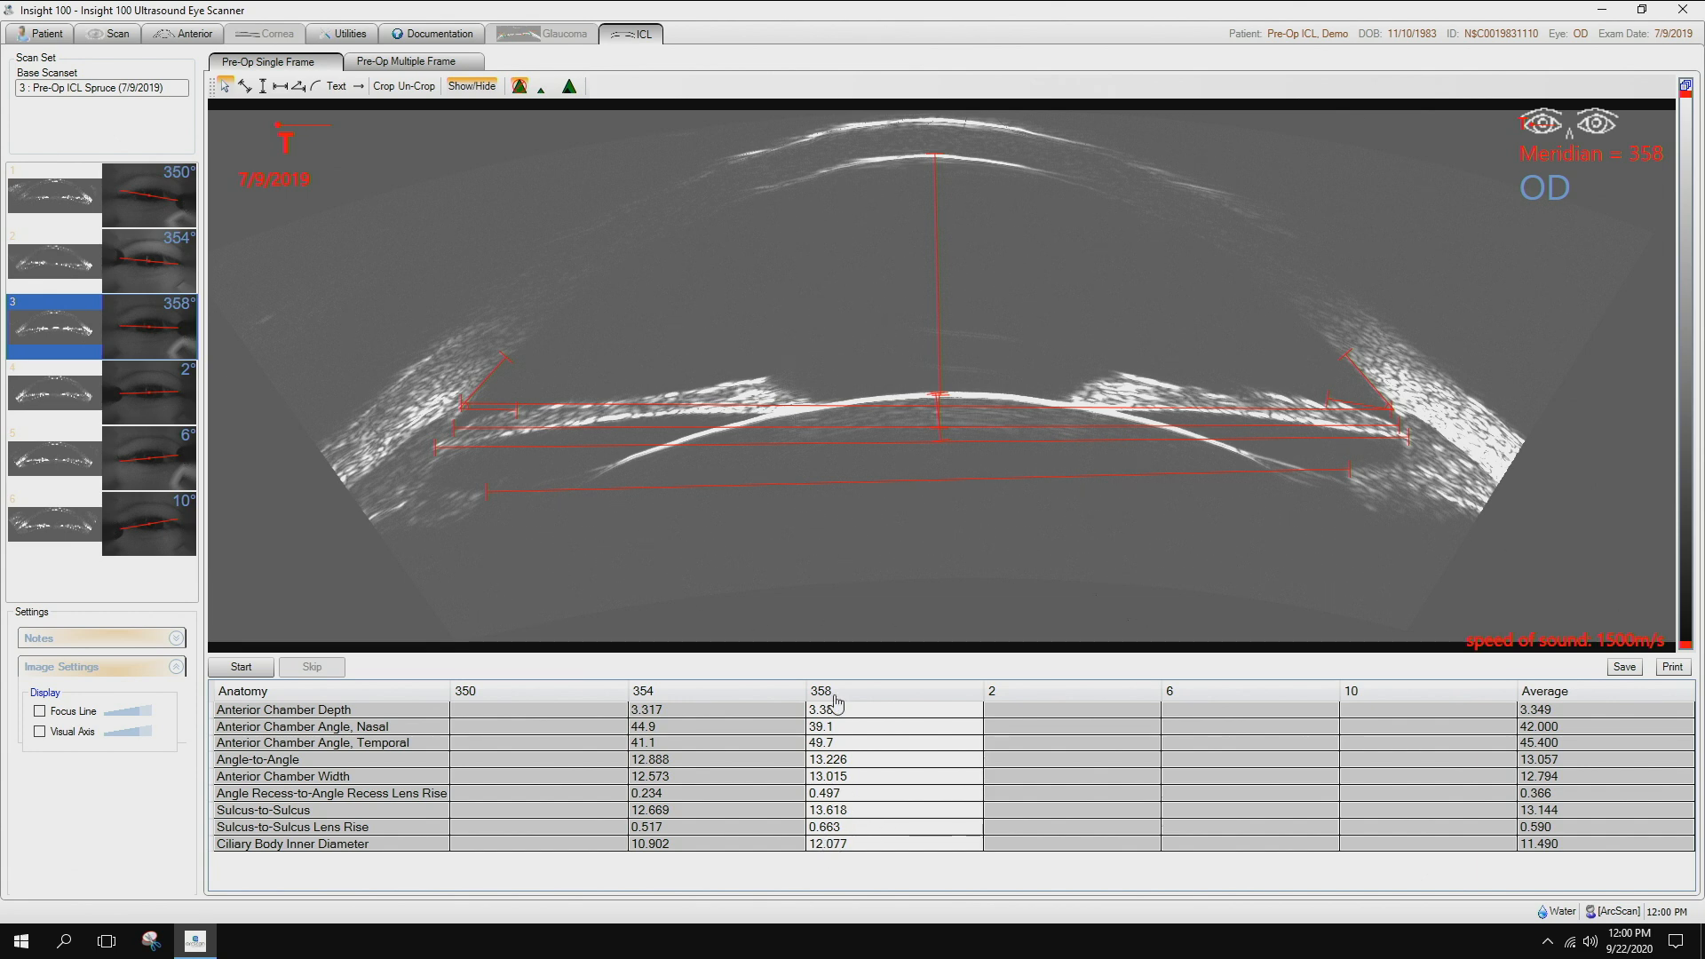
# Step: Readjust the sulcus-to-sulcus lens rise line on the 358° scan between the sulcus line and the lens apex
pyautogui.scroll(4, 952, 523)
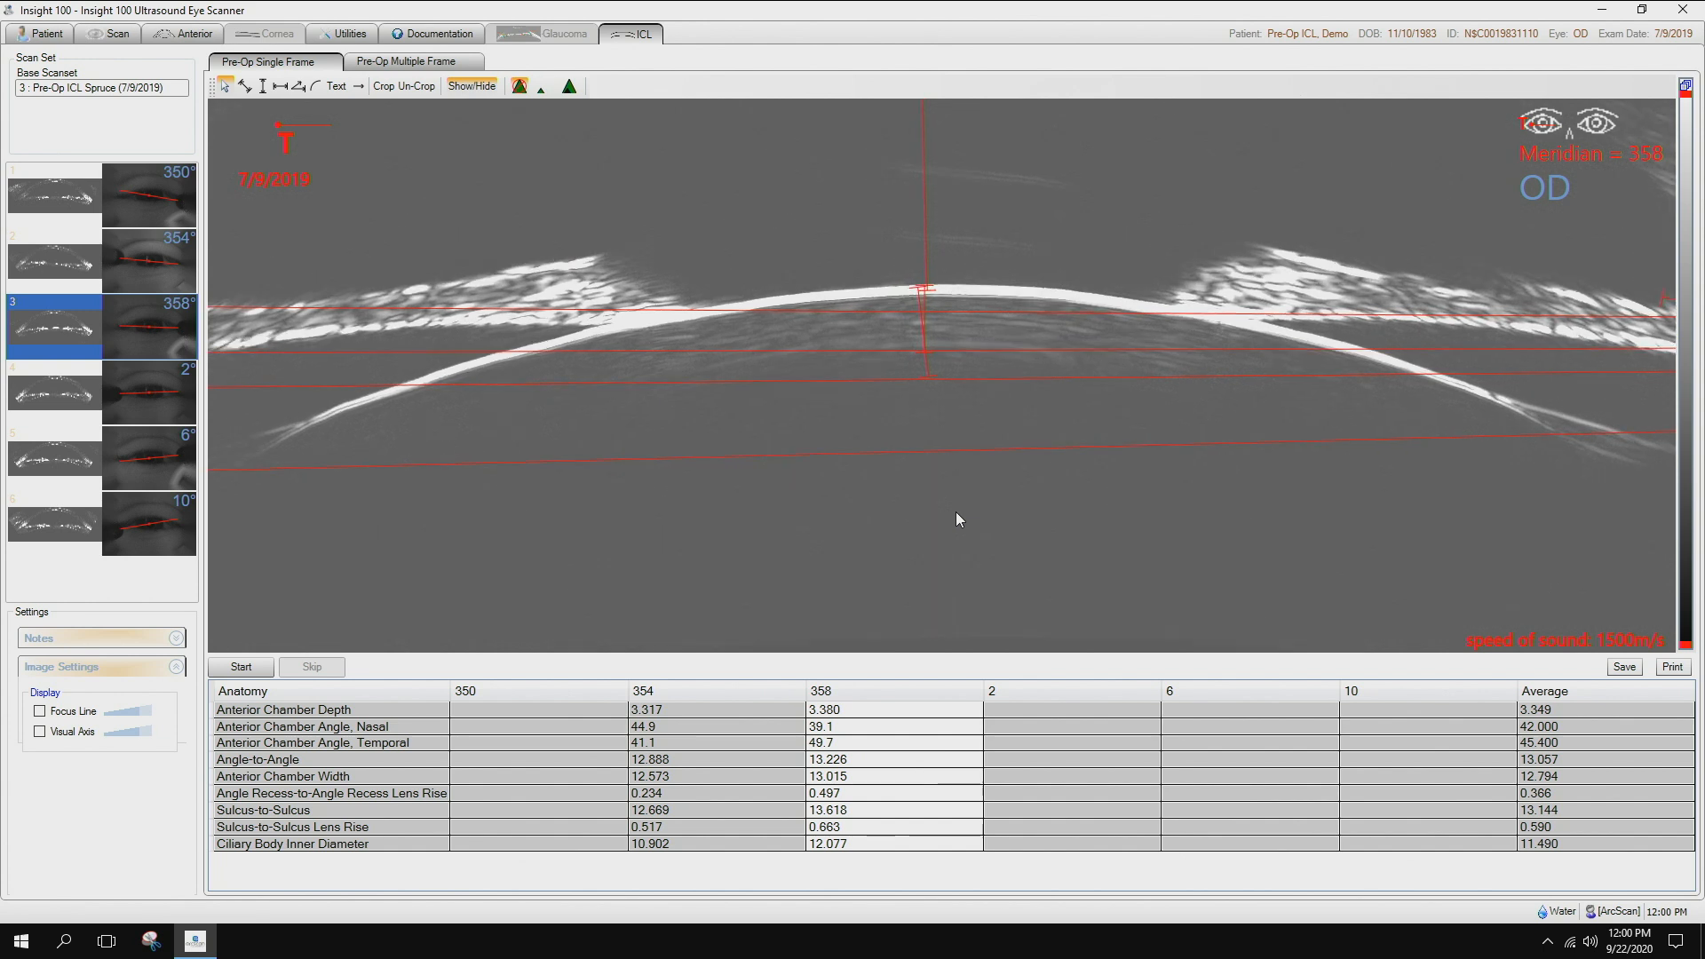
pyautogui.click(923, 363)
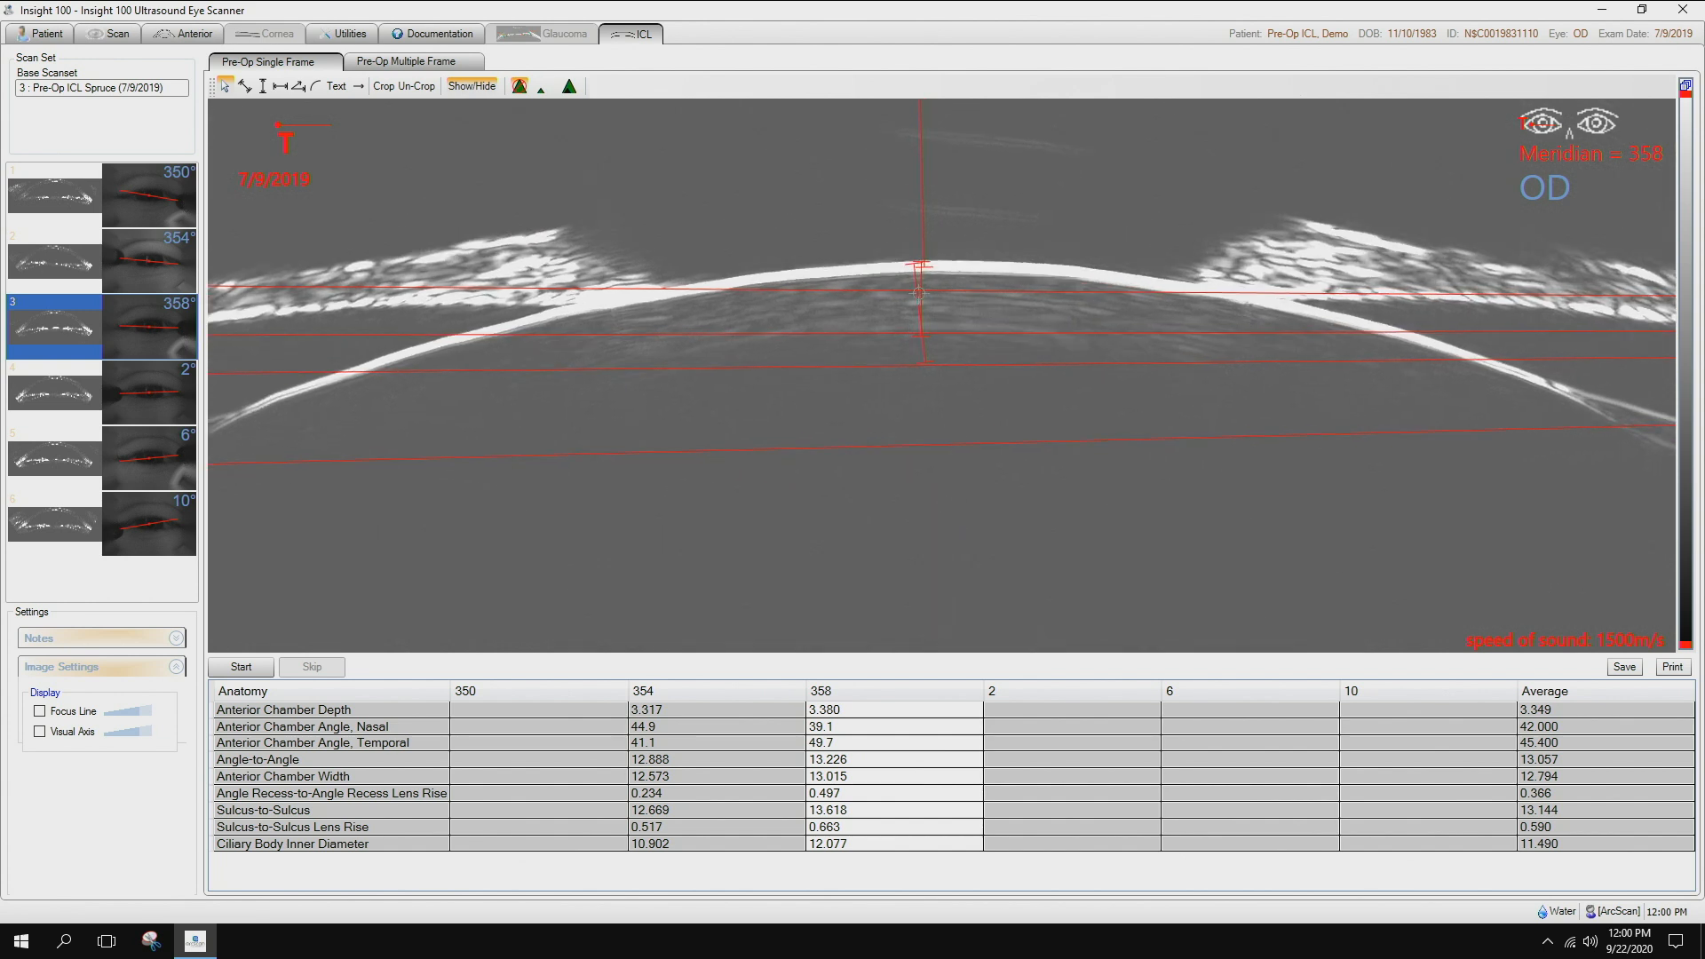
pyautogui.click(922, 266)
pyautogui.scroll(-5, 964, 498)
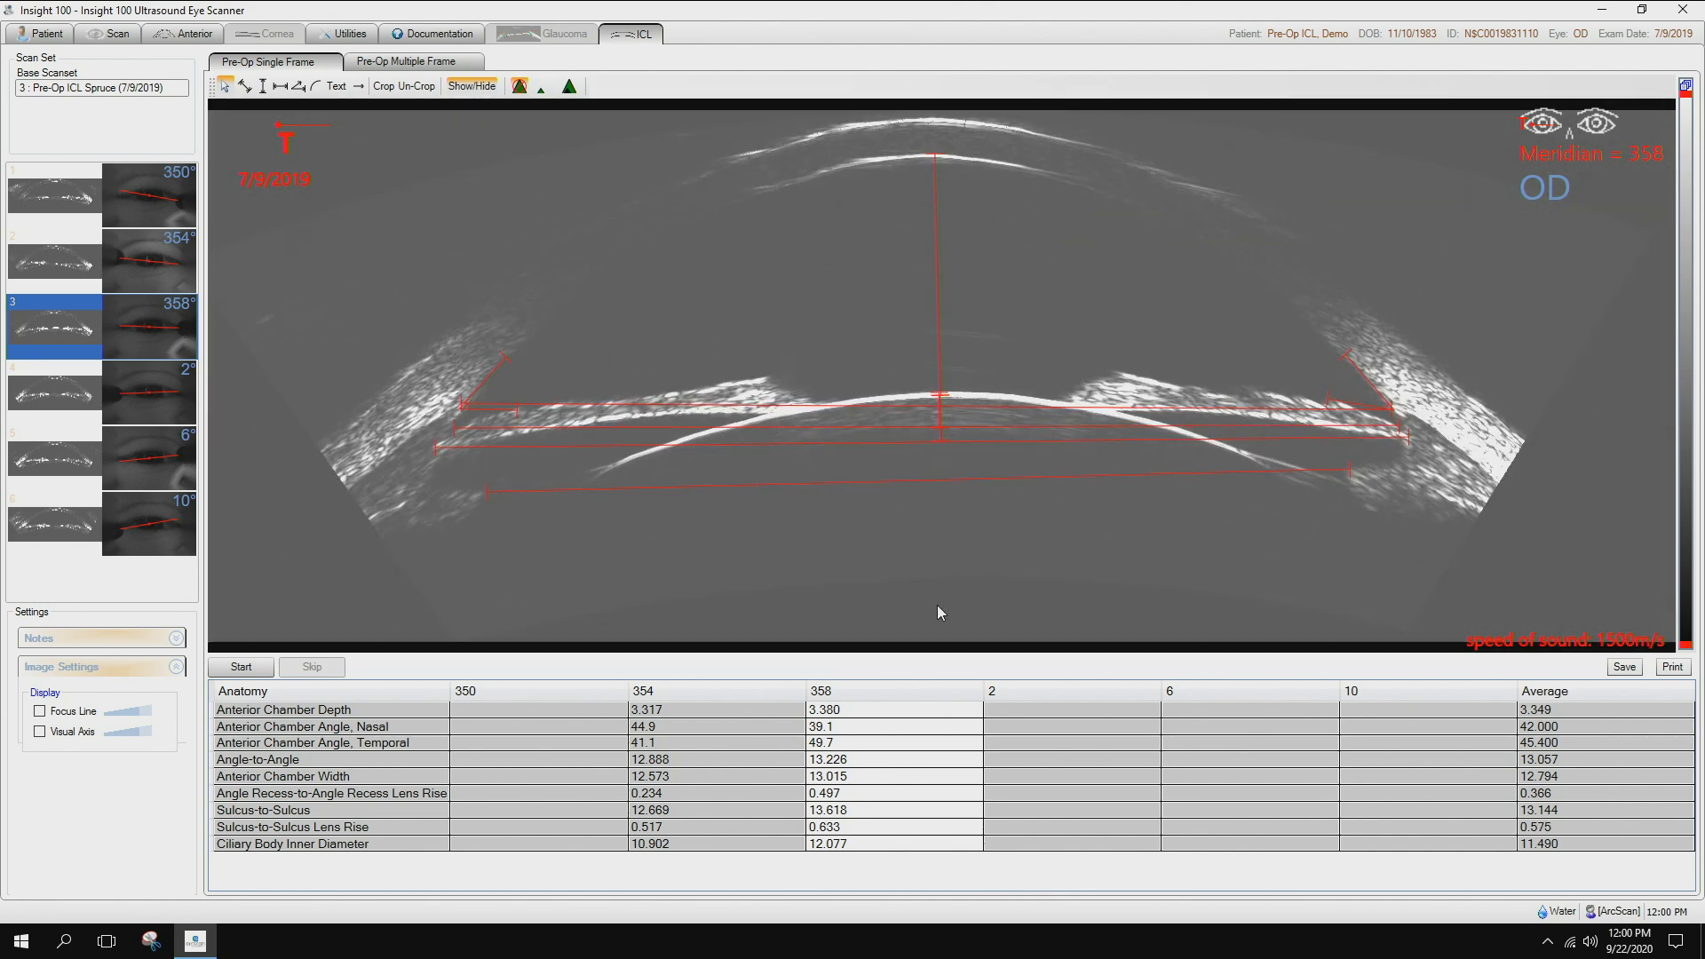
# Step: Start the measurement sequence on the 2° scan and mark the anterior chamber depth from the inner cornea to the lens apex
pyautogui.click(50, 404)
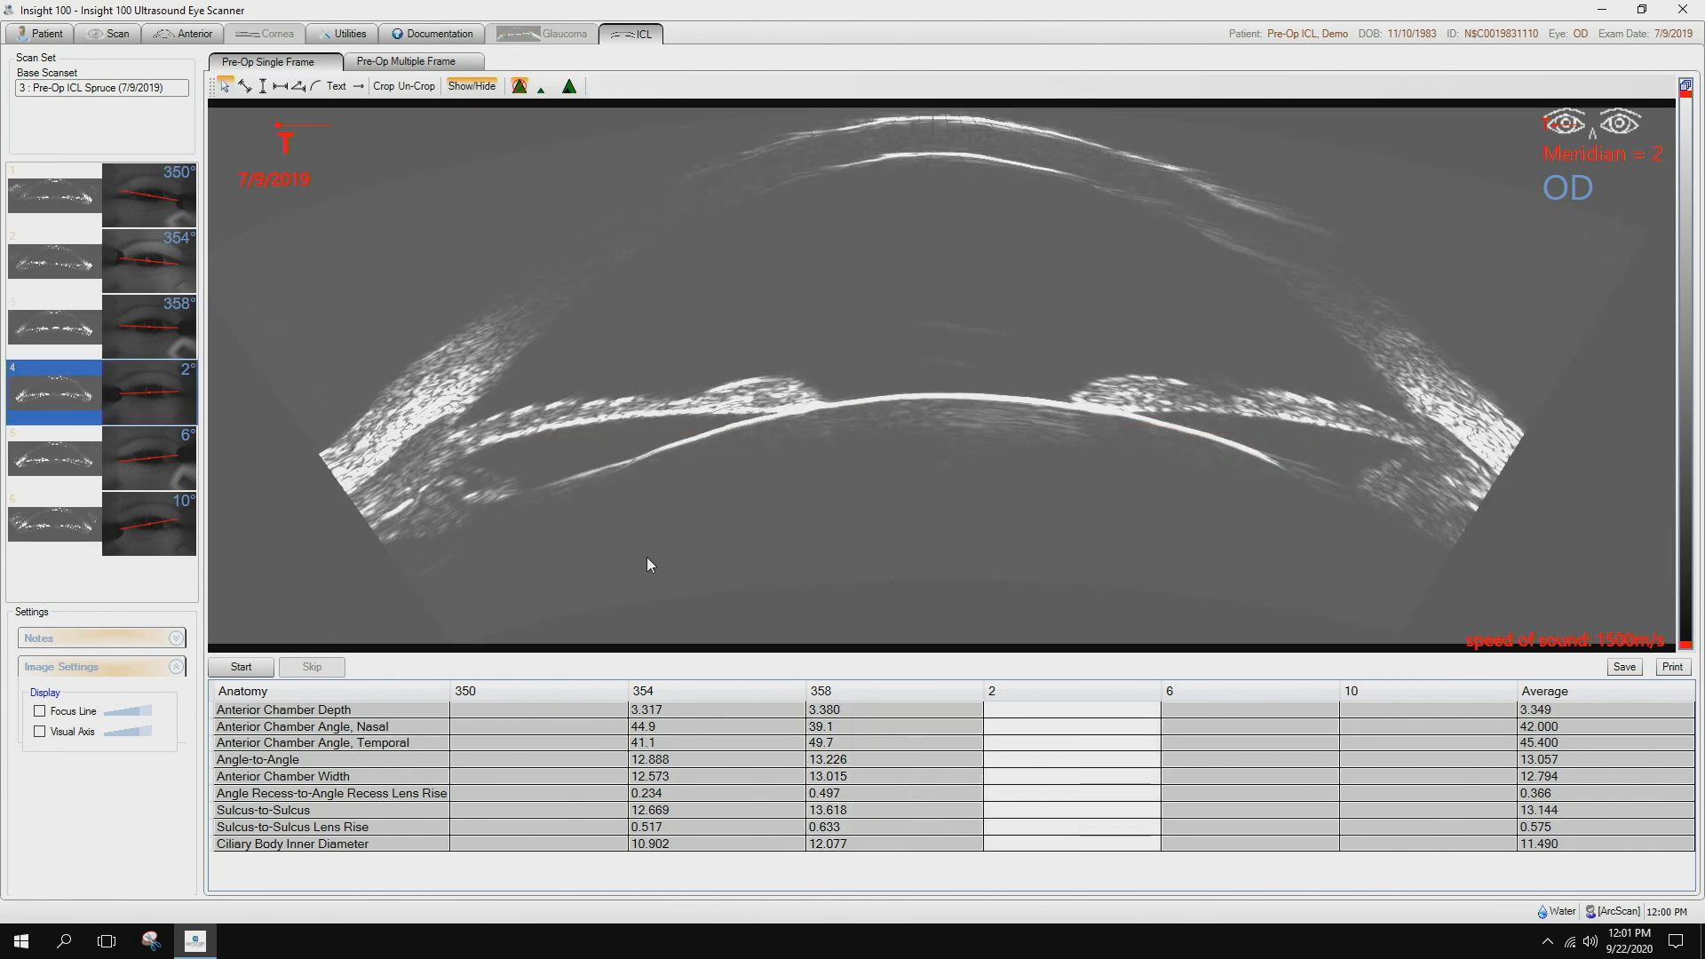
pyautogui.click(243, 664)
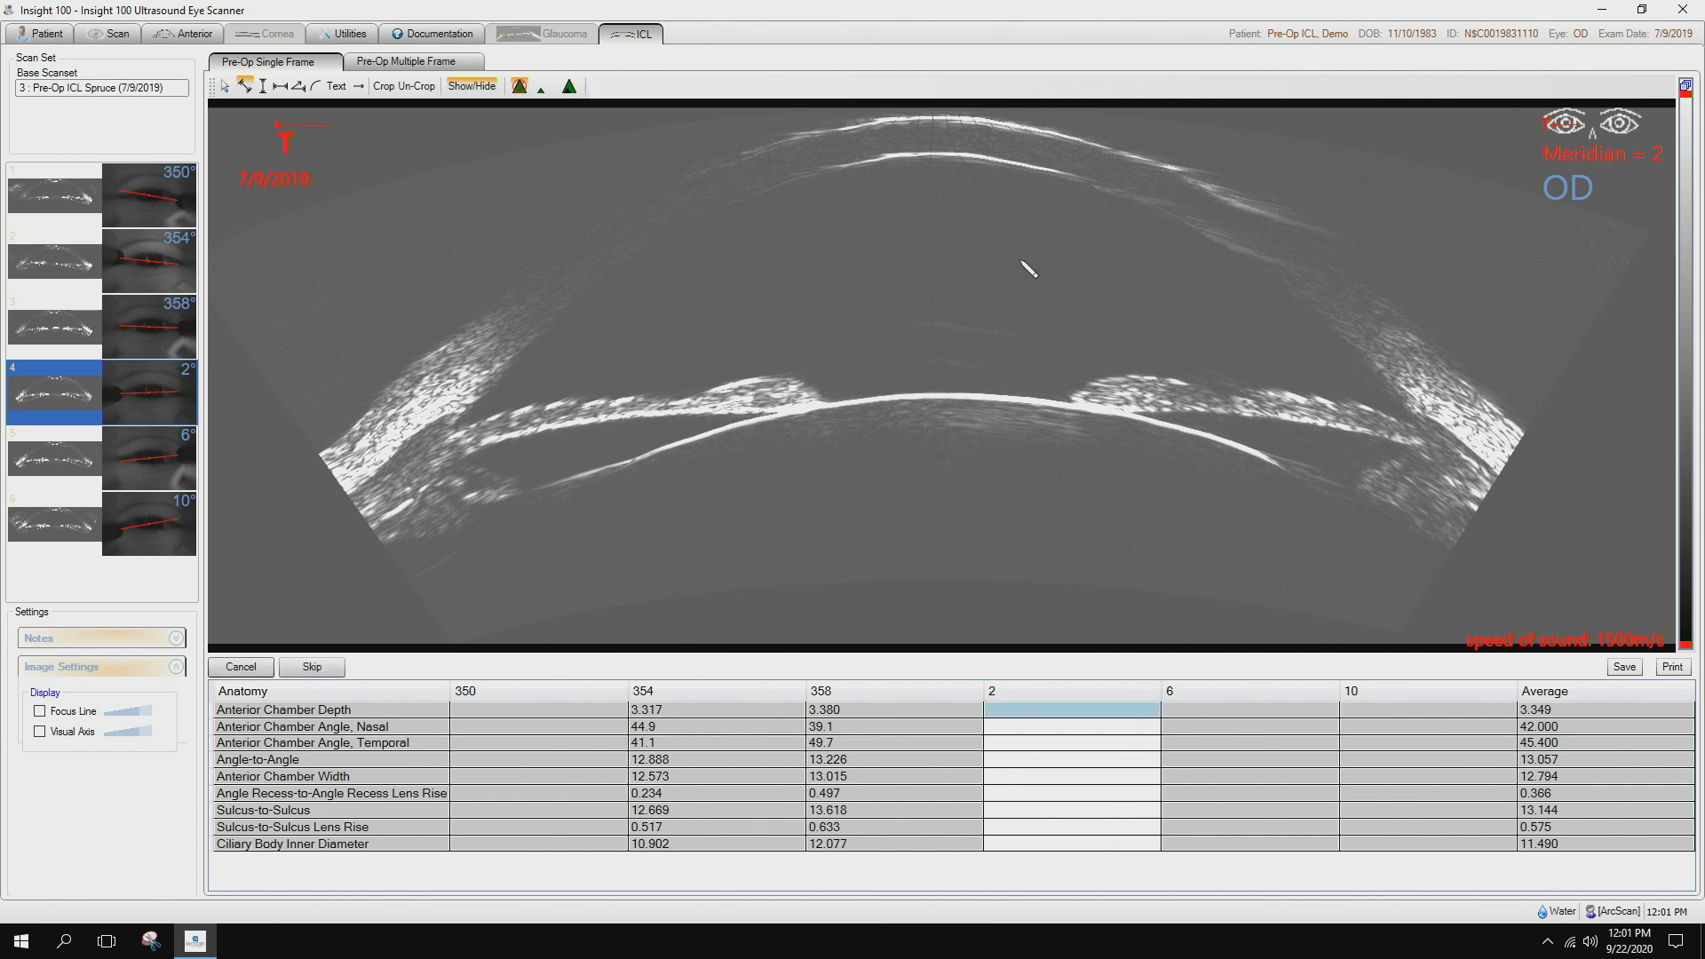
pyautogui.click(941, 156)
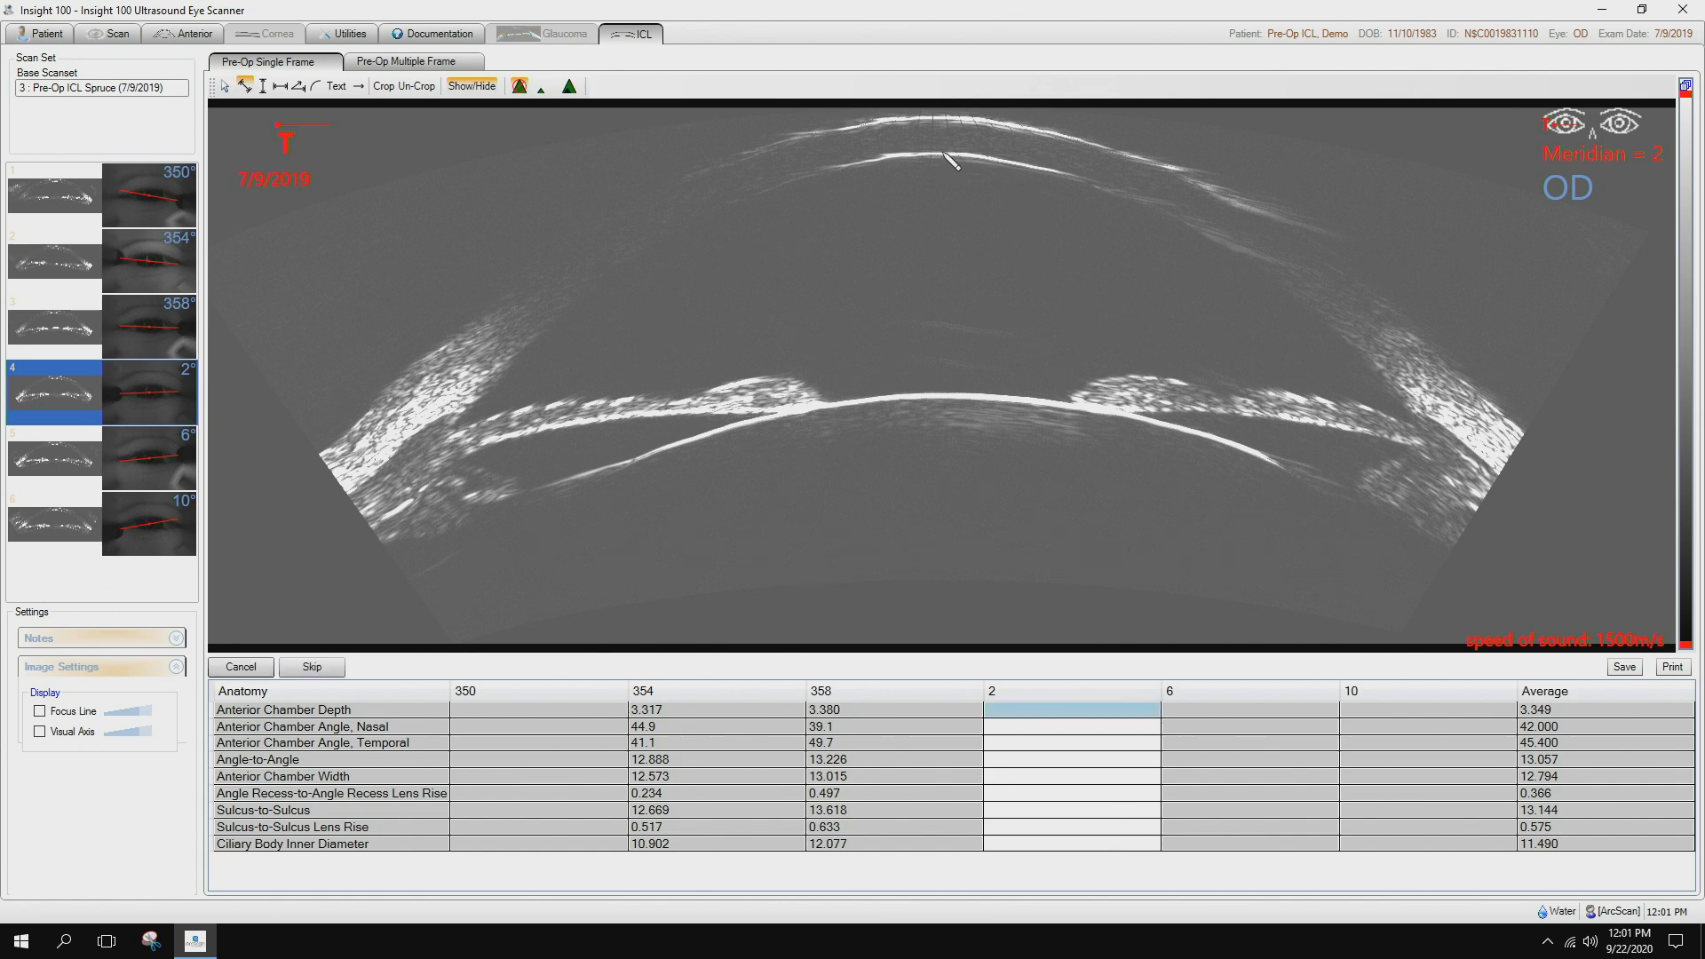
pyautogui.click(943, 396)
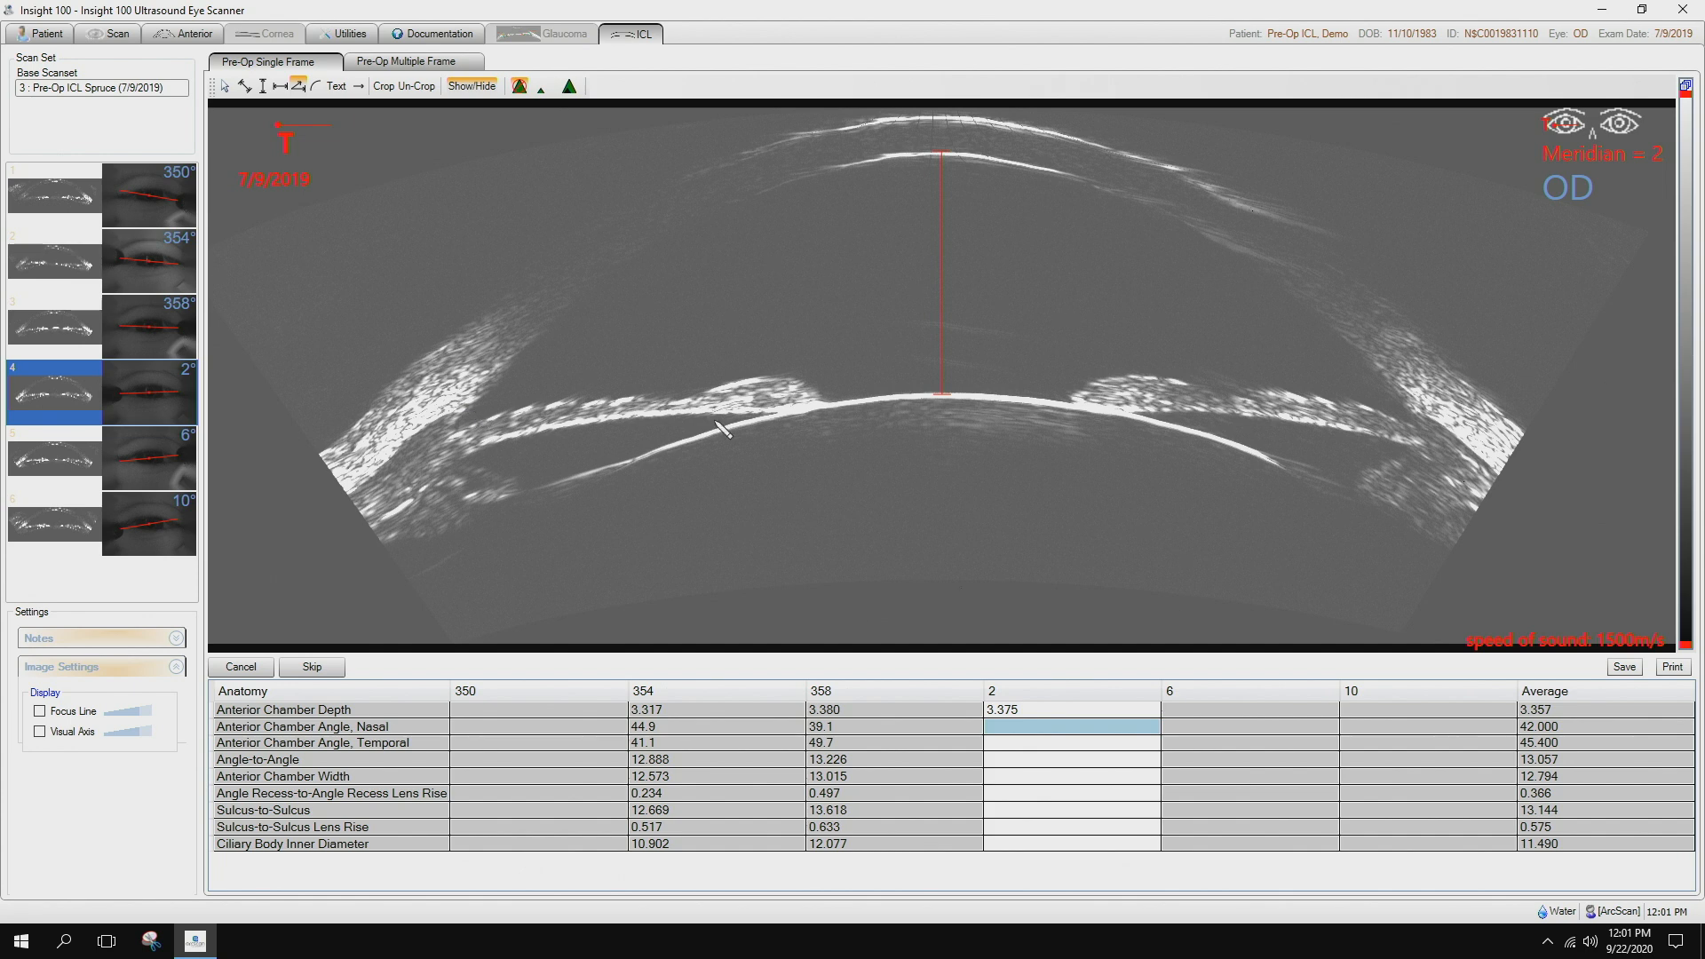
# Step: Mark the nasal and temporal anterior chamber angles on the 2° scan
pyautogui.click(1405, 402)
pyautogui.click(1359, 347)
pyautogui.click(1332, 401)
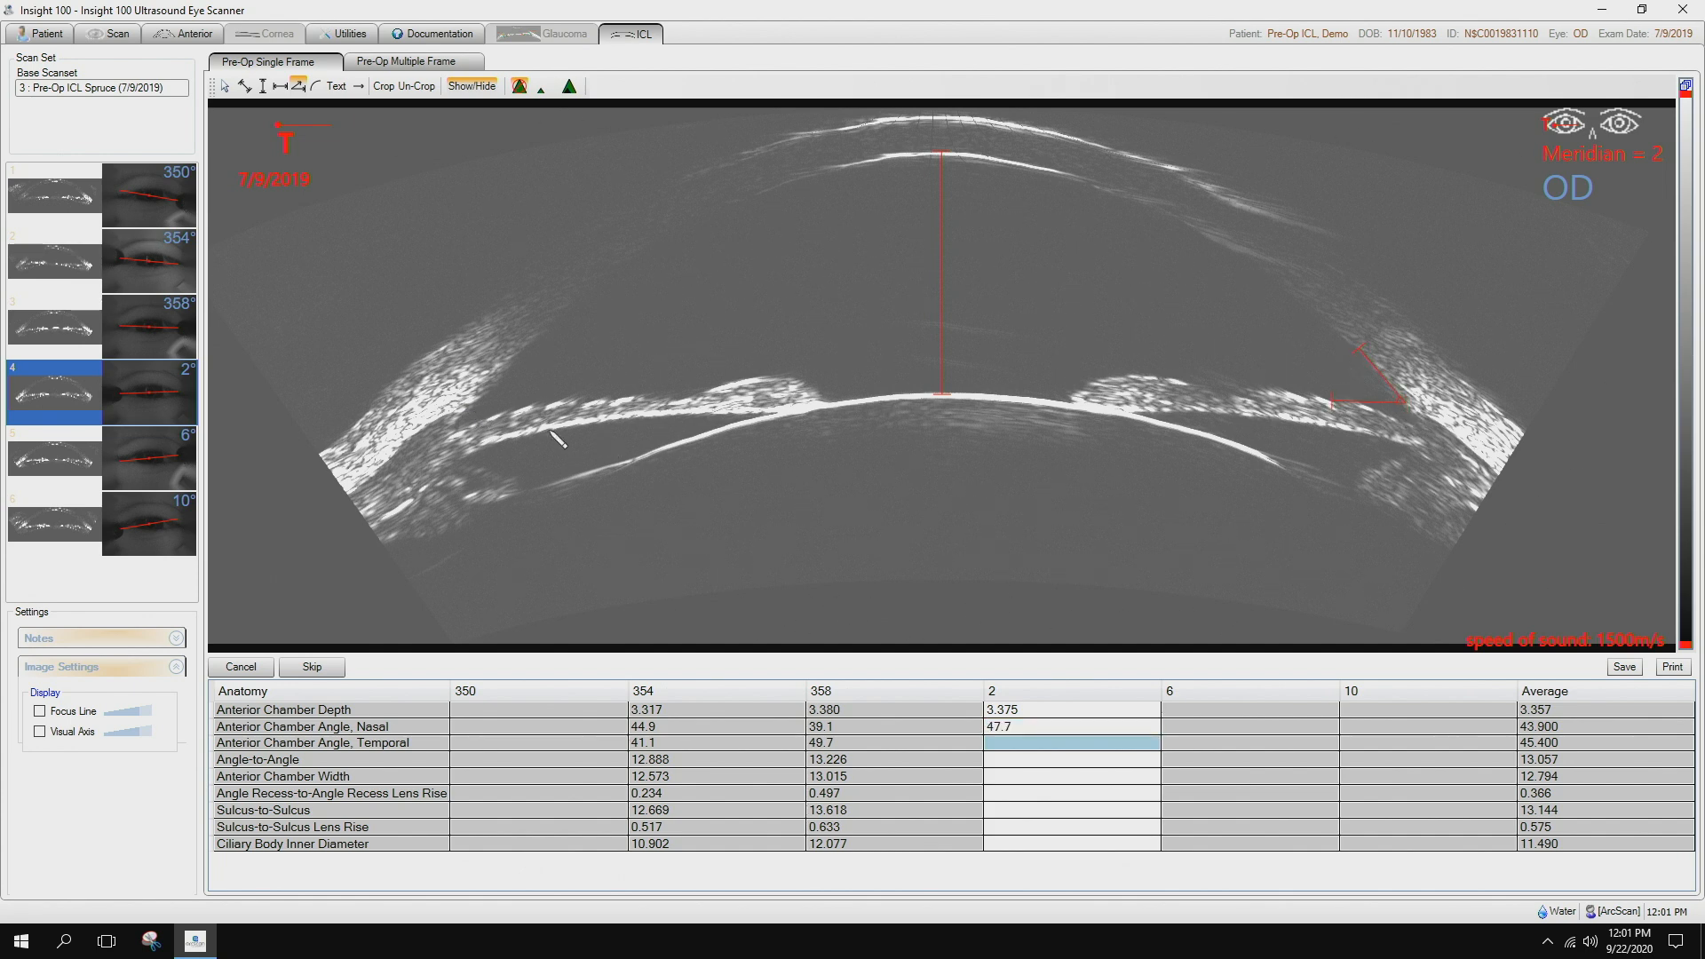
pyautogui.click(510, 368)
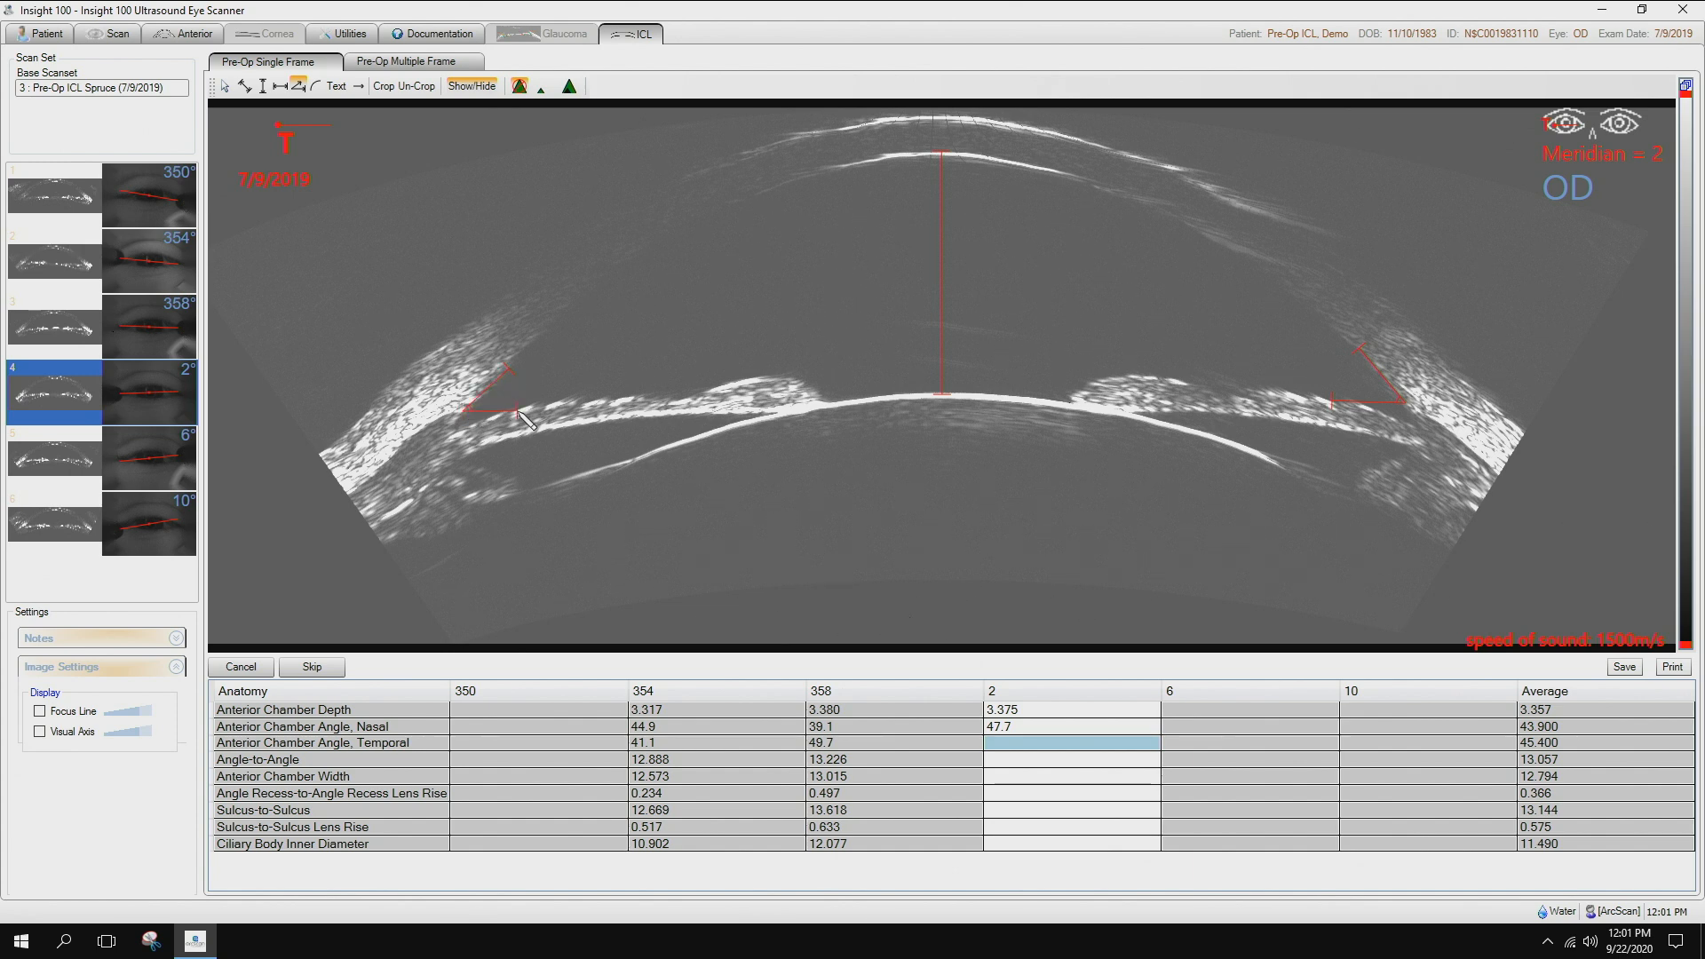
pyautogui.click(519, 411)
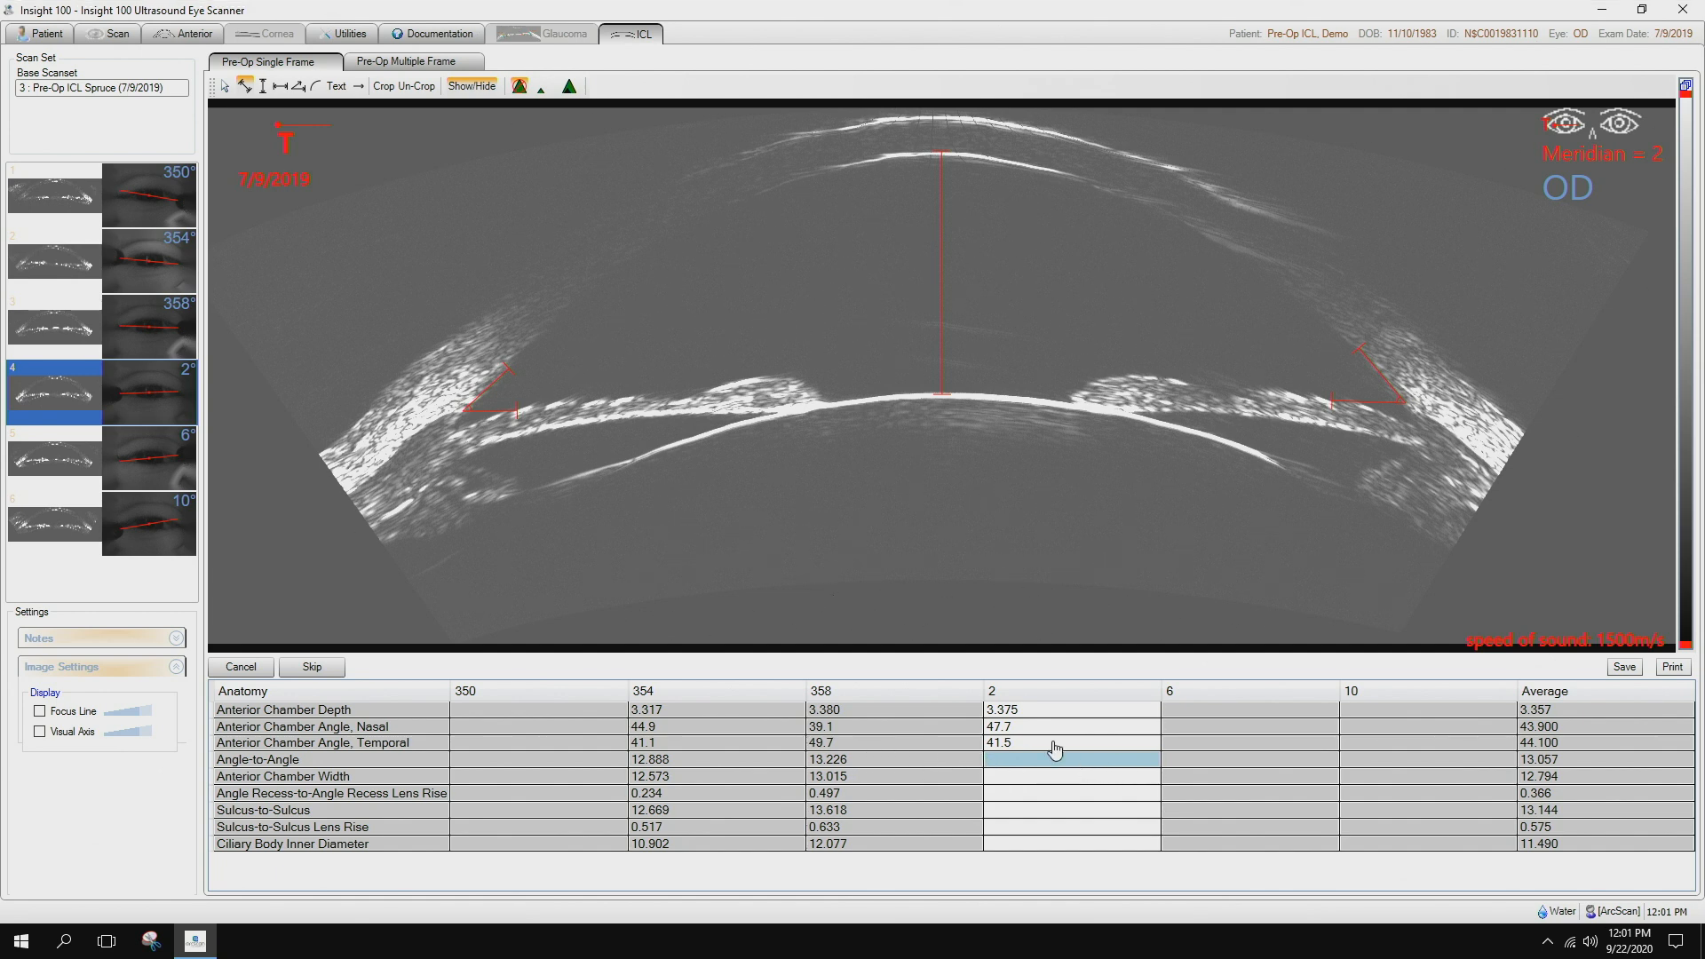
# Step: Mark the angle-to-angle distance and the anterior chamber width on the 2° scan between the nasal and temporal angles
pyautogui.click(450, 429)
pyautogui.click(1416, 426)
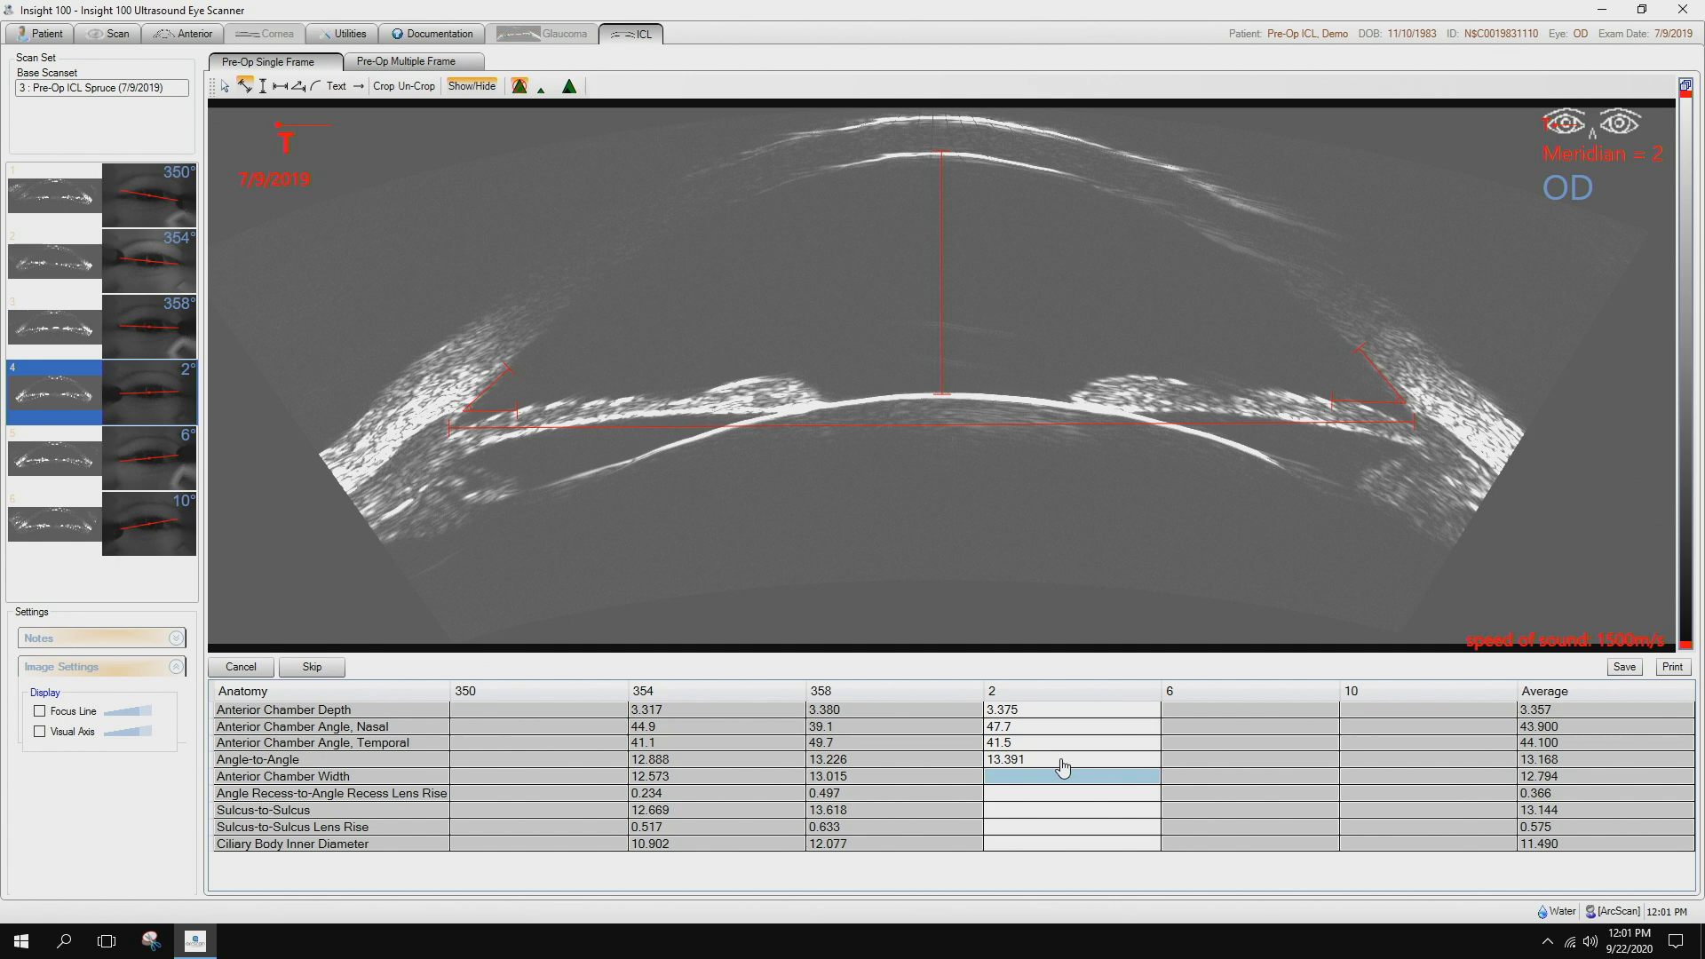
pyautogui.click(469, 406)
pyautogui.click(1407, 402)
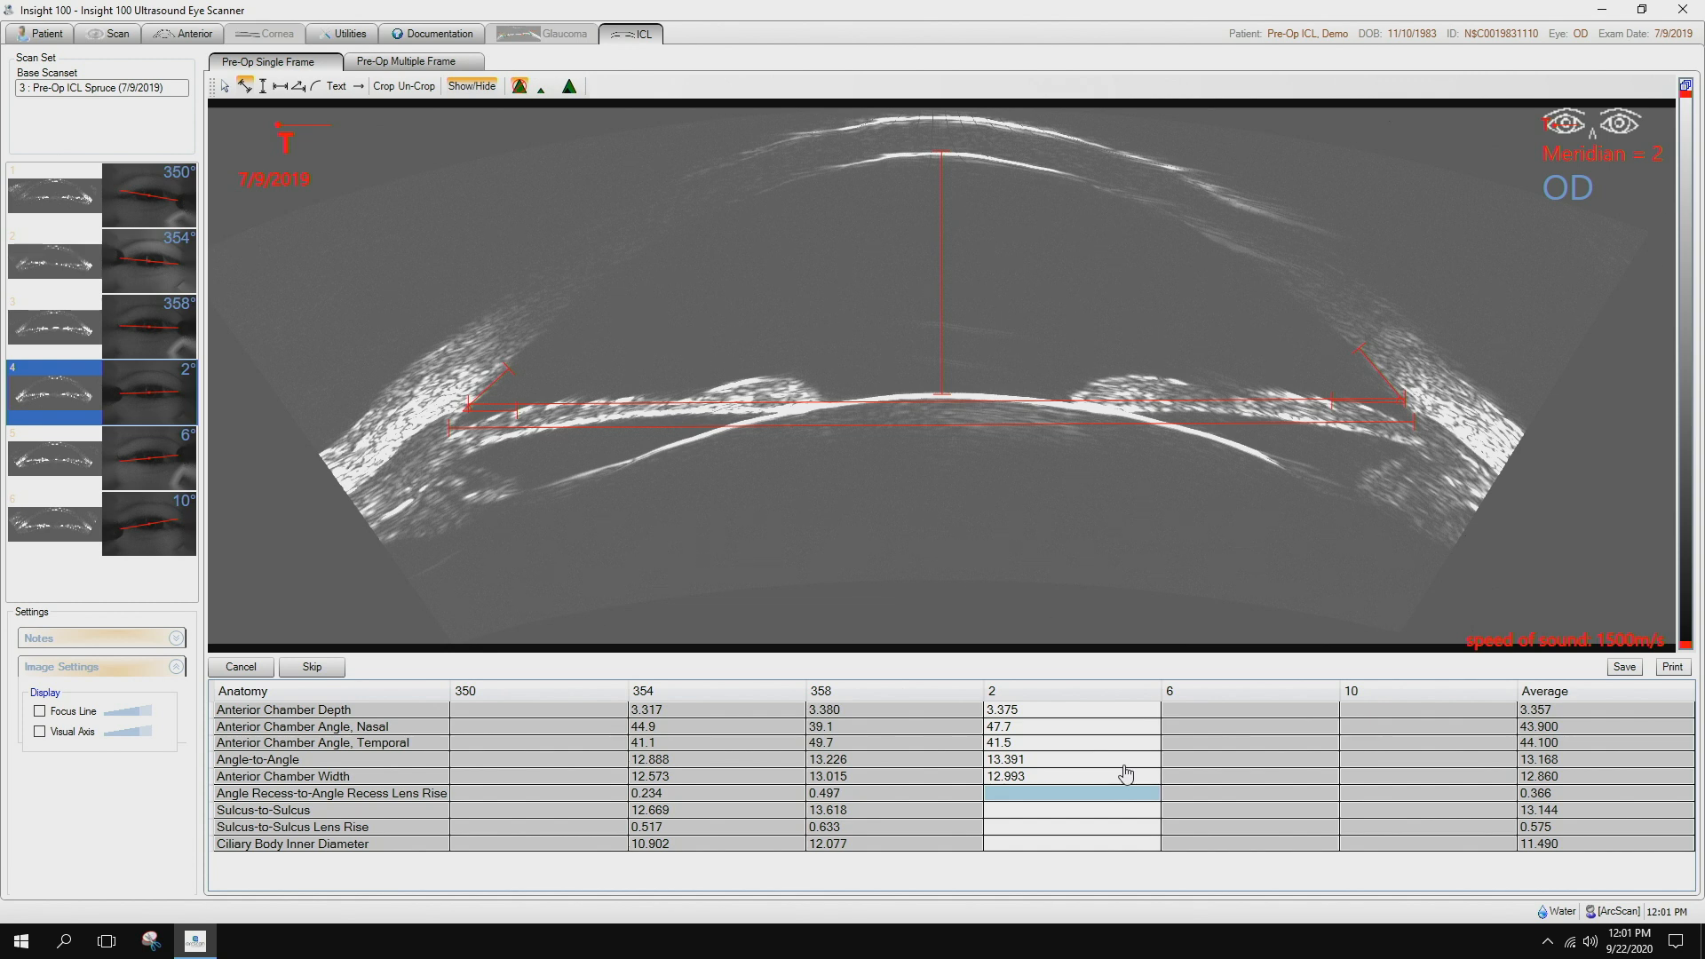
# Step: Mark the angle recess-to-angle recess lens rise on the 2° scan, from the angle-to-angle line up to the lens apex
pyautogui.click(942, 426)
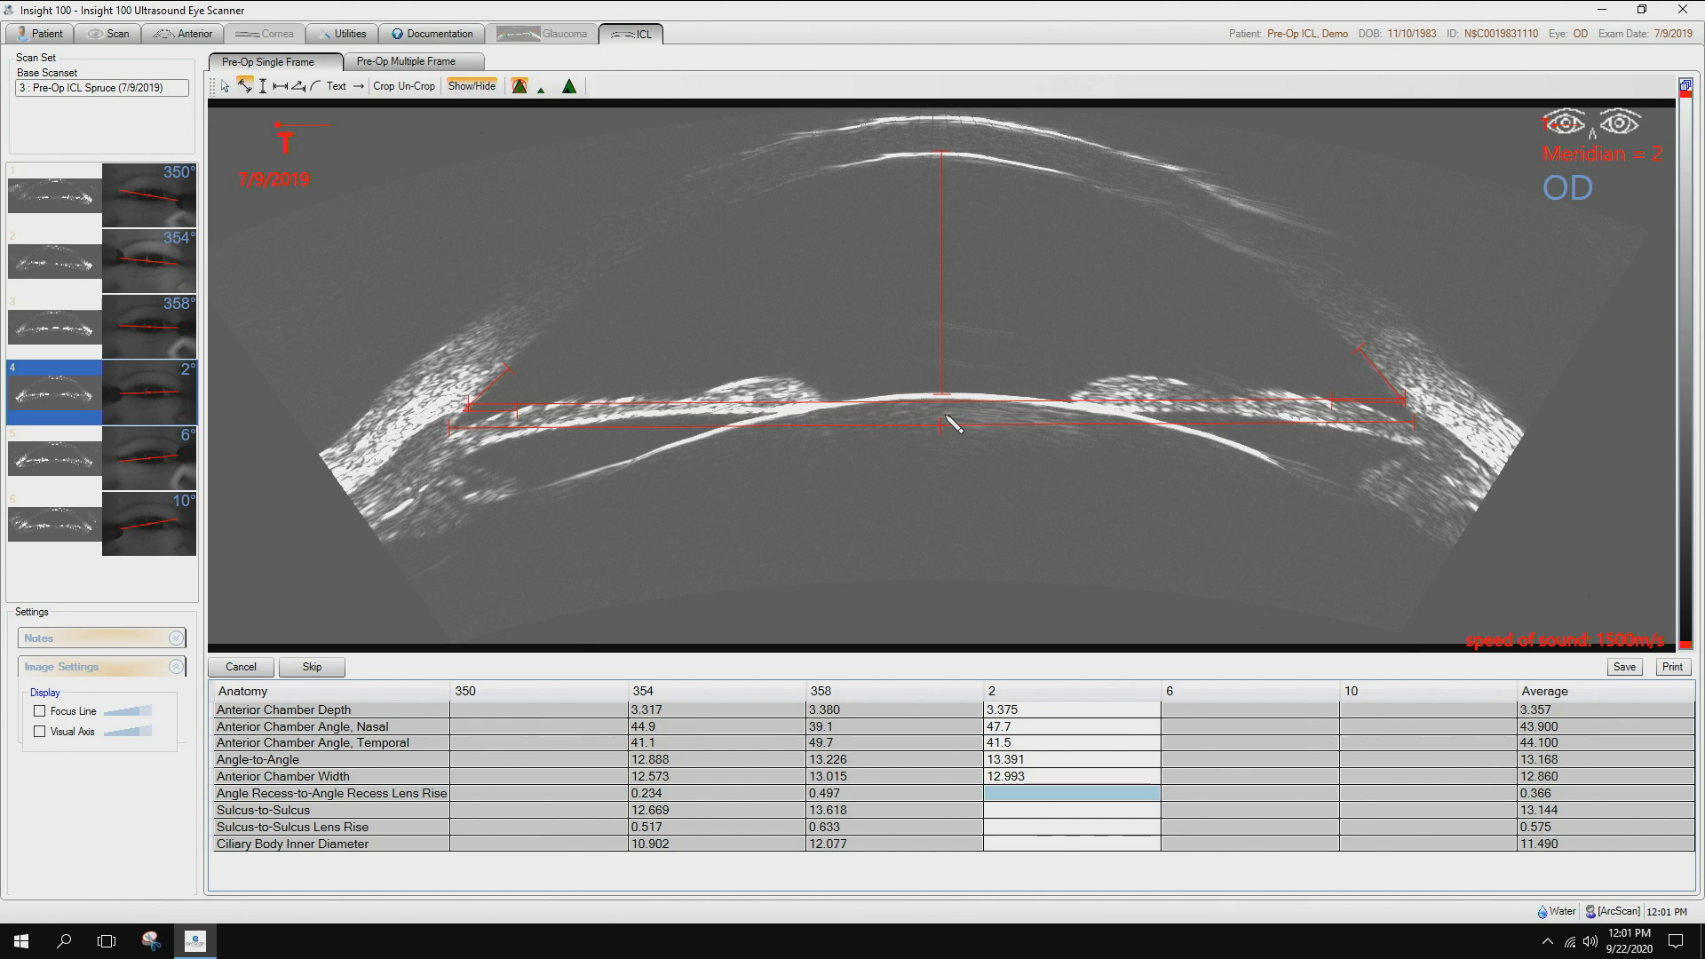
pyautogui.click(946, 402)
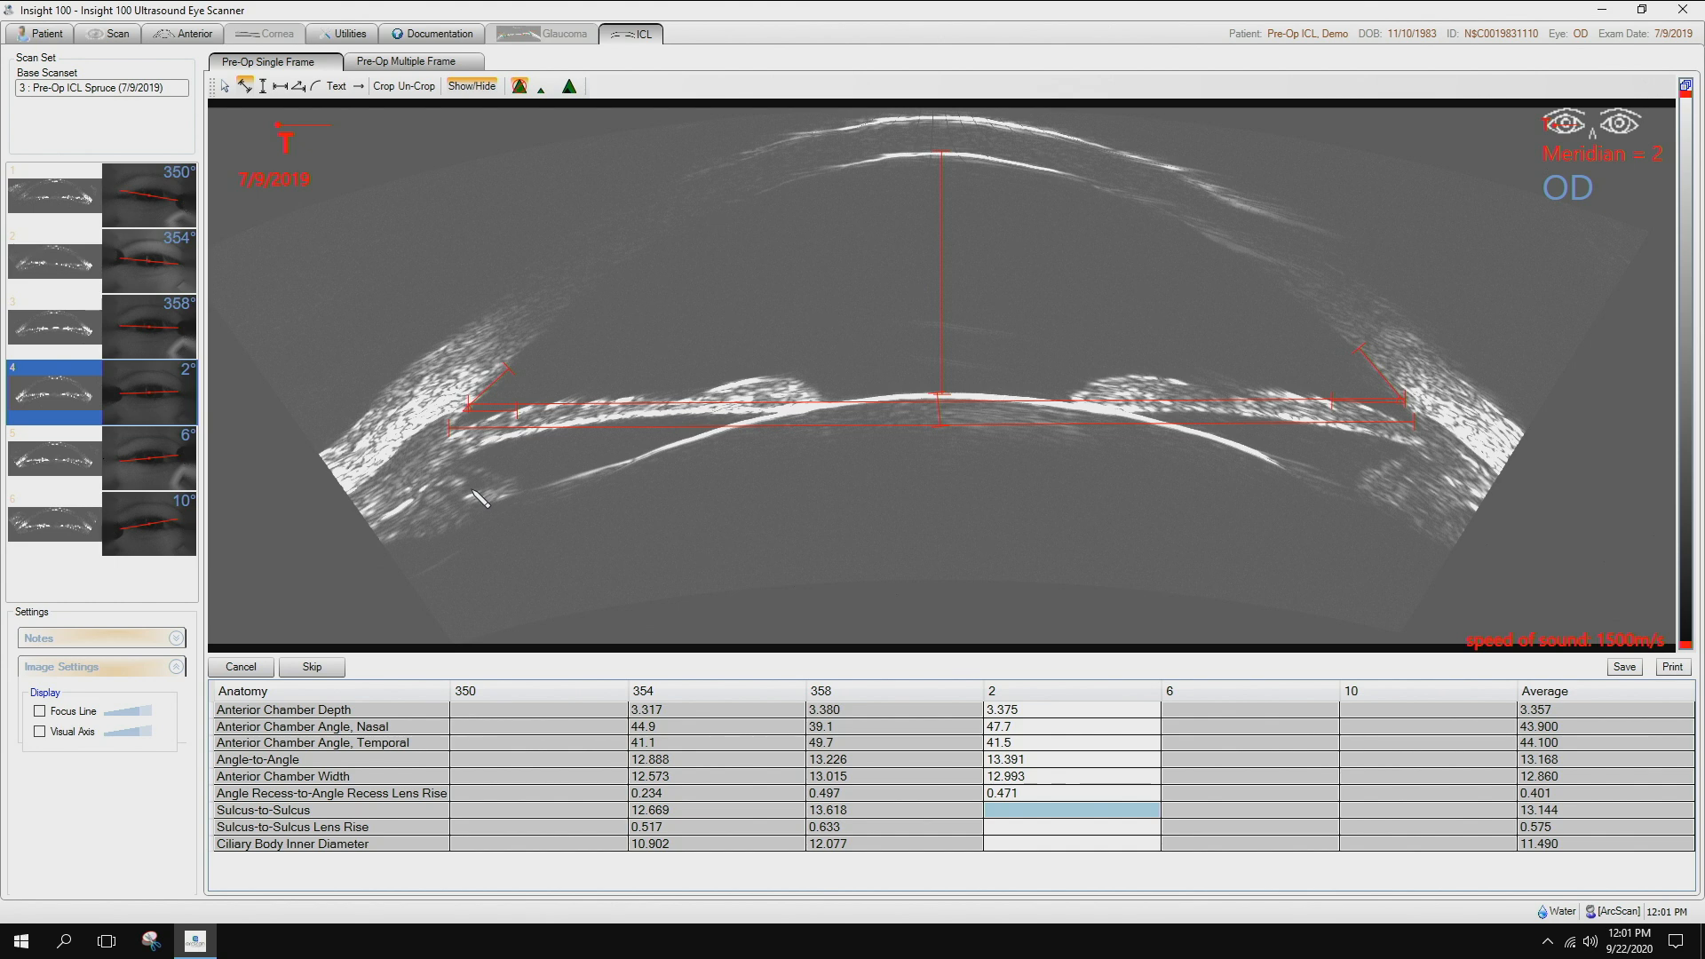
# Step: Skip both sulcus-to-sulcus measurements on the 2° scan and mark the ciliary body inner diameter
pyautogui.scroll(5, 480, 497)
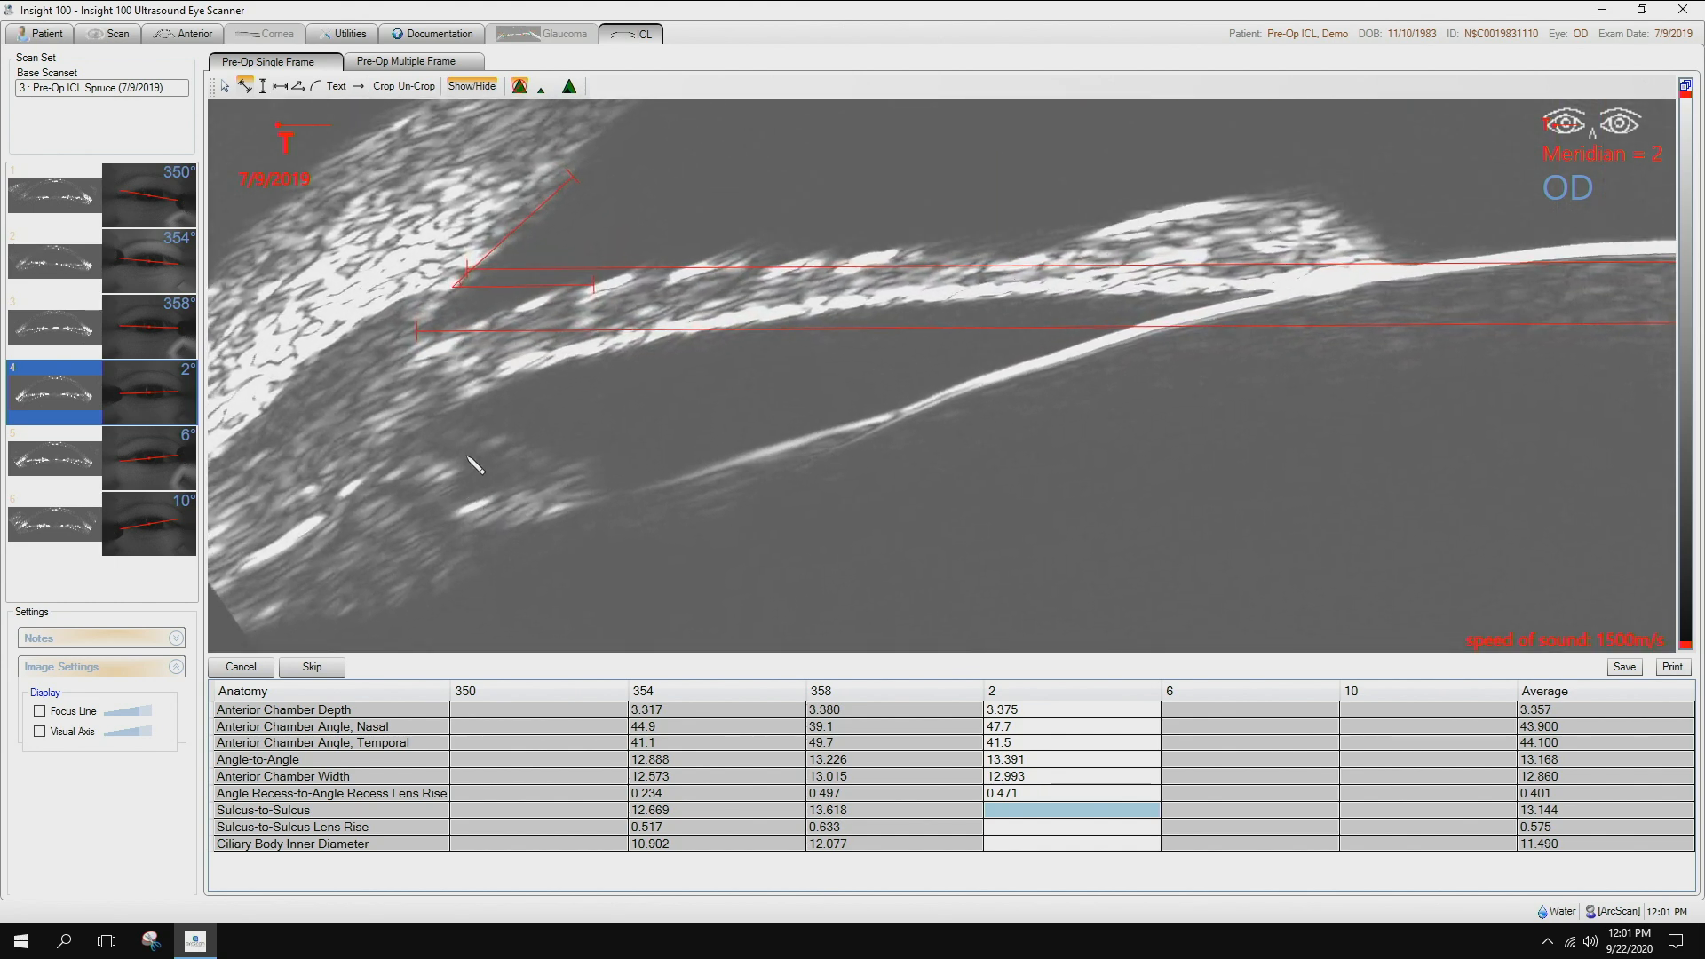
pyautogui.moveTo(475, 465)
pyautogui.mouseDown()
pyautogui.moveTo(613, 484)
pyautogui.moveTo(548, 464)
pyautogui.moveTo(609, 435)
pyautogui.moveTo(563, 494)
pyautogui.moveTo(349, 480)
pyautogui.moveTo(560, 480)
pyautogui.moveTo(492, 468)
pyautogui.mouseUp()
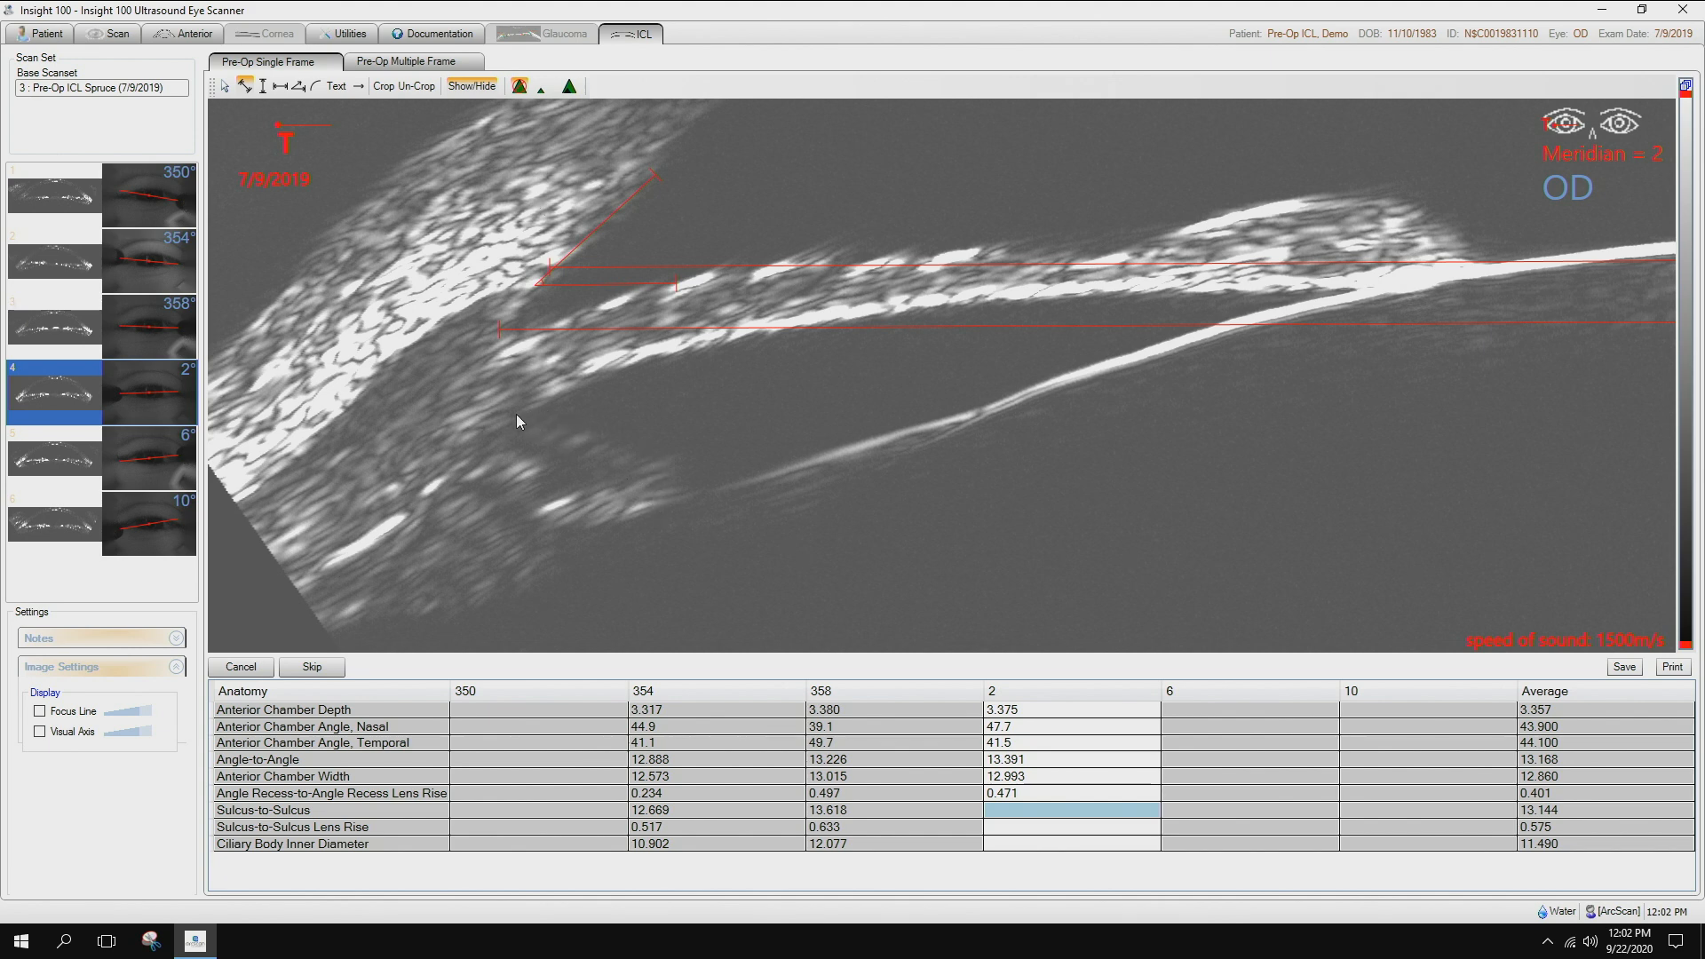
pyautogui.click(312, 675)
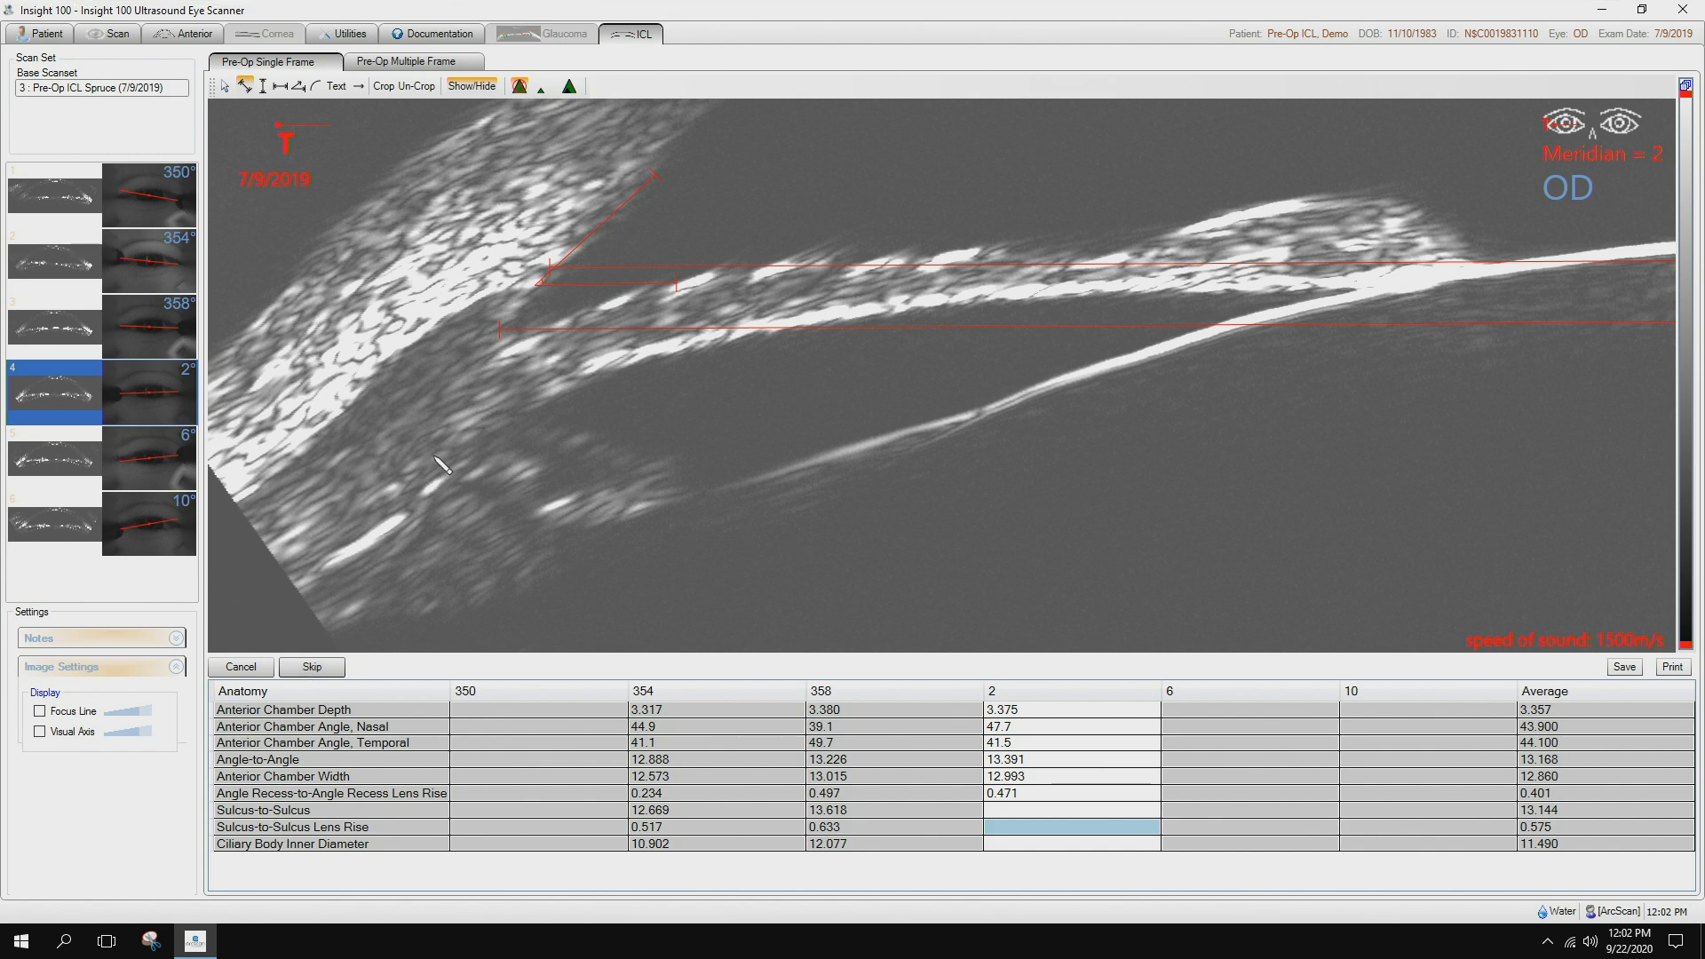
pyautogui.click(302, 669)
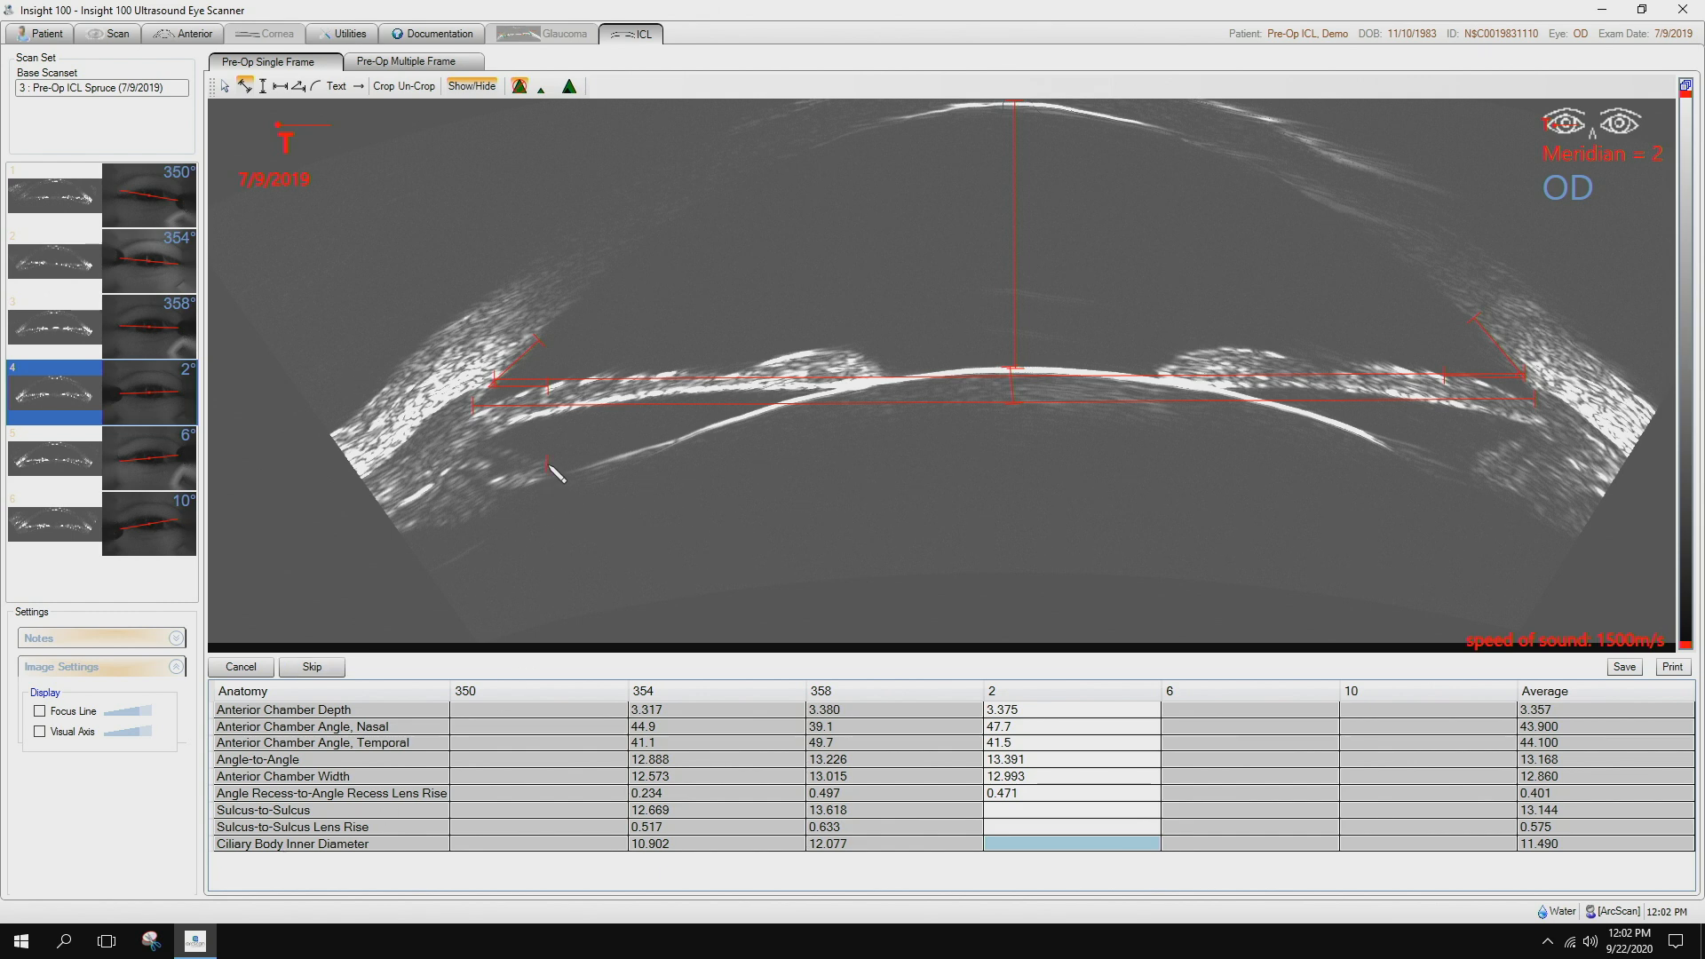
pyautogui.click(1477, 453)
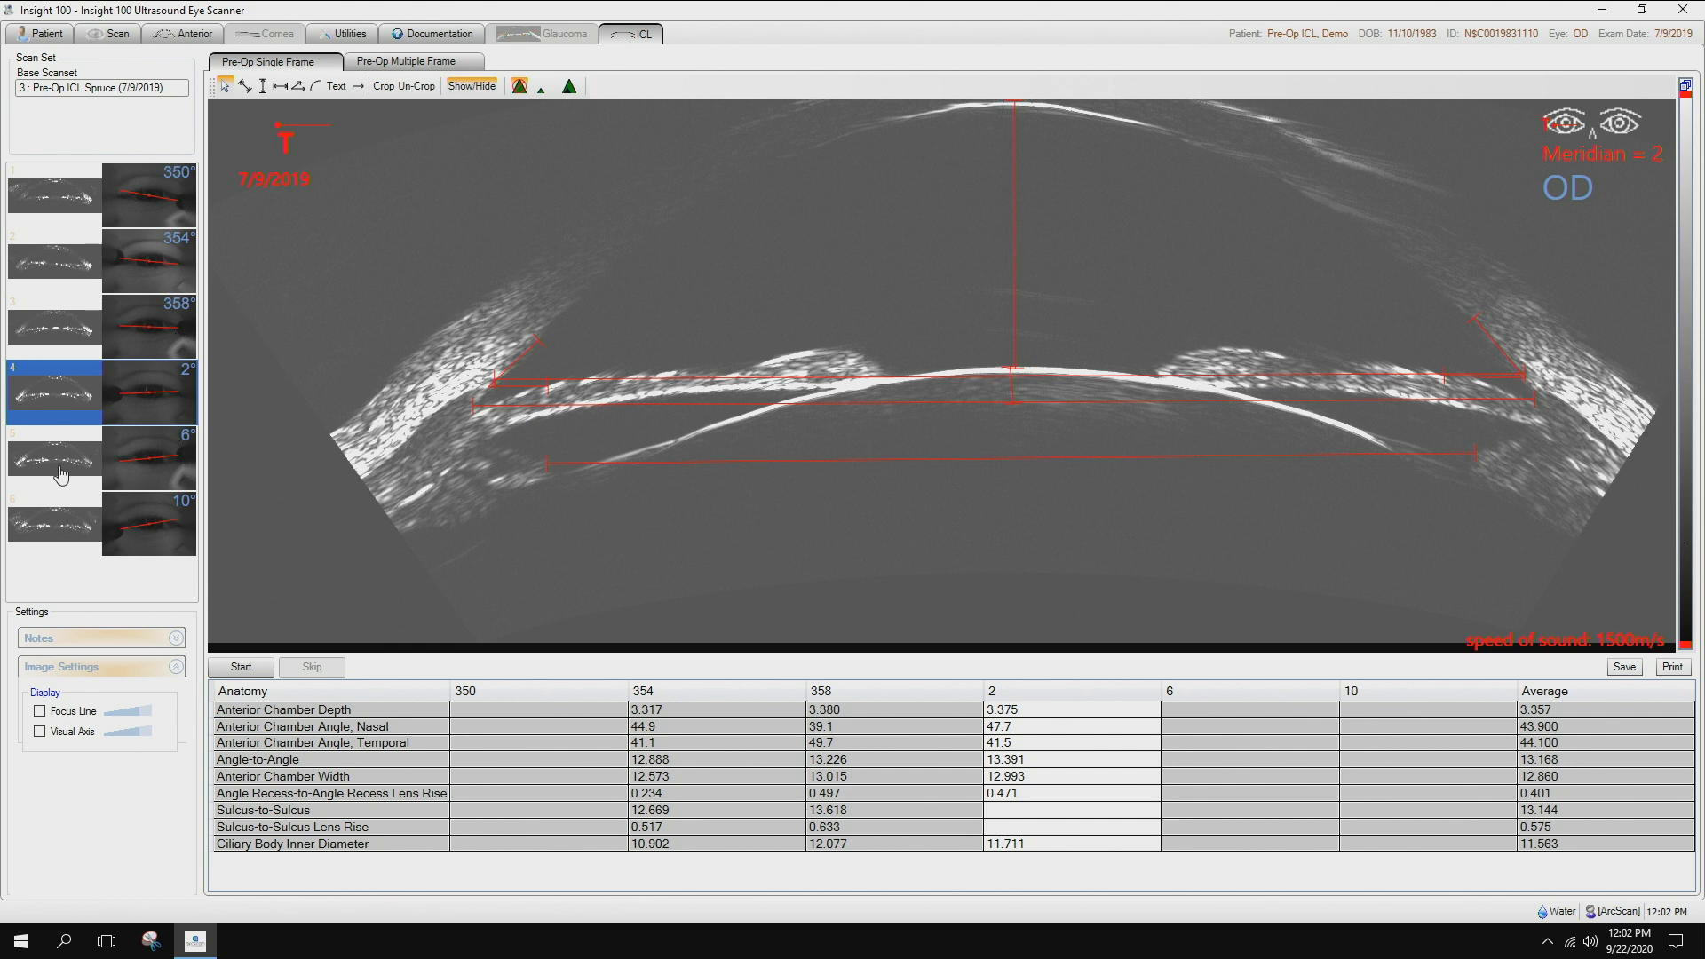
# Step: Review the 6° and 354° scans and show the available save and export options for the measurements
pyautogui.click(63, 471)
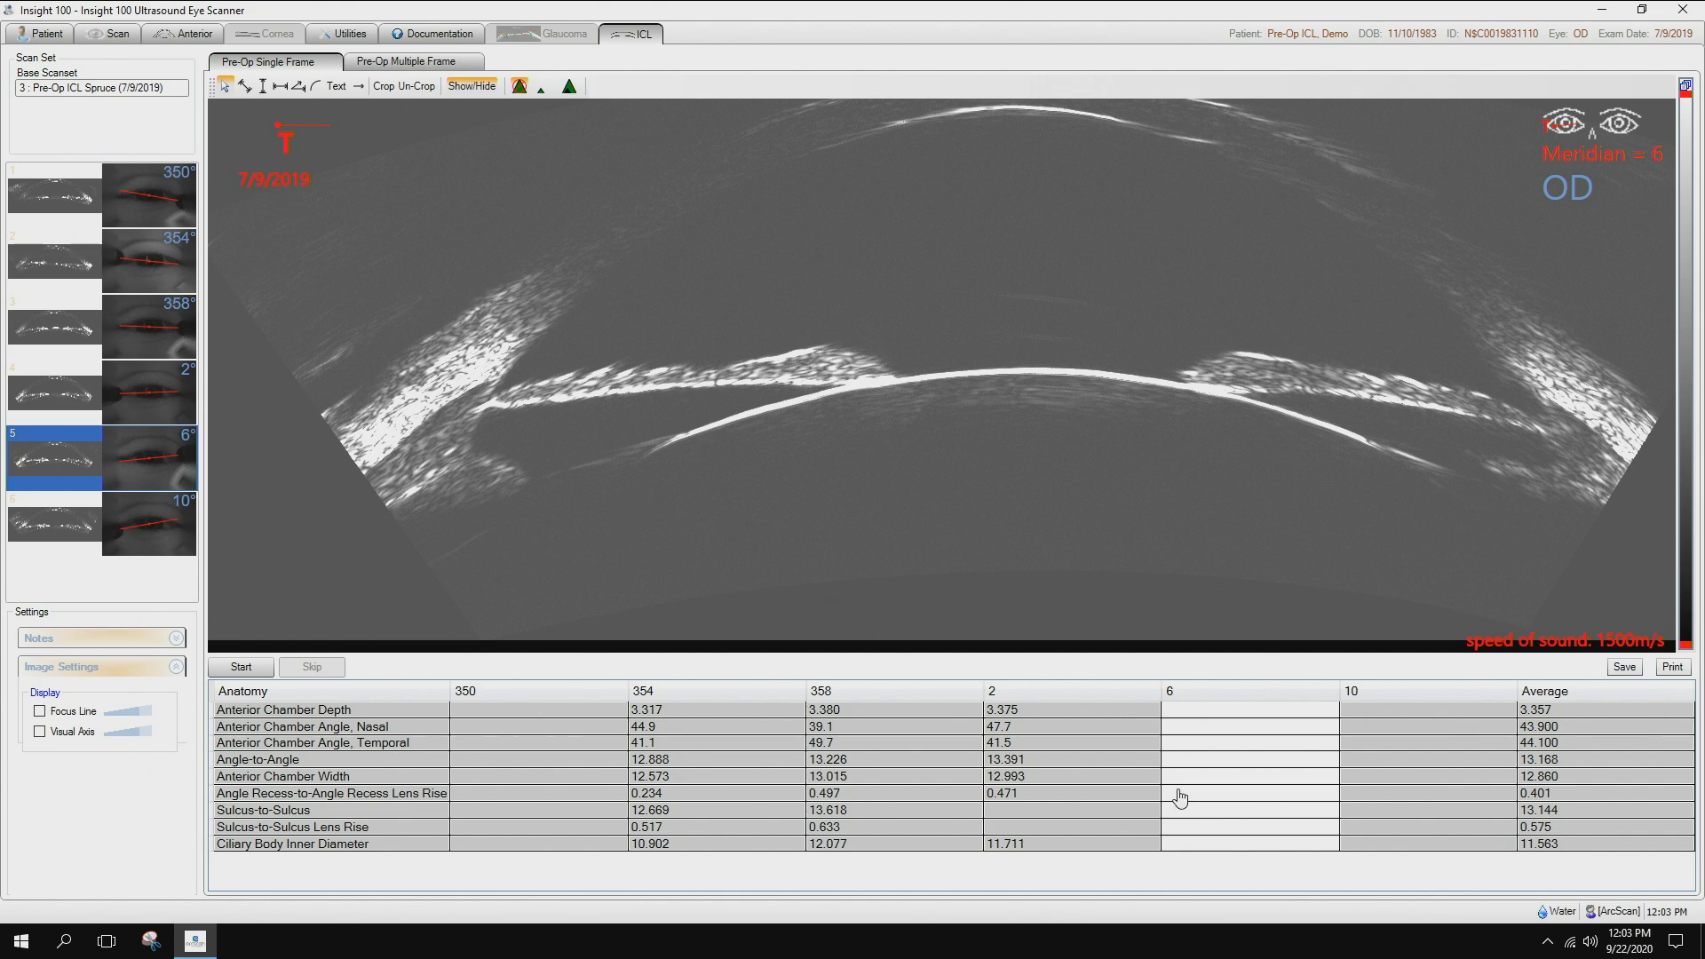
pyautogui.click(1625, 668)
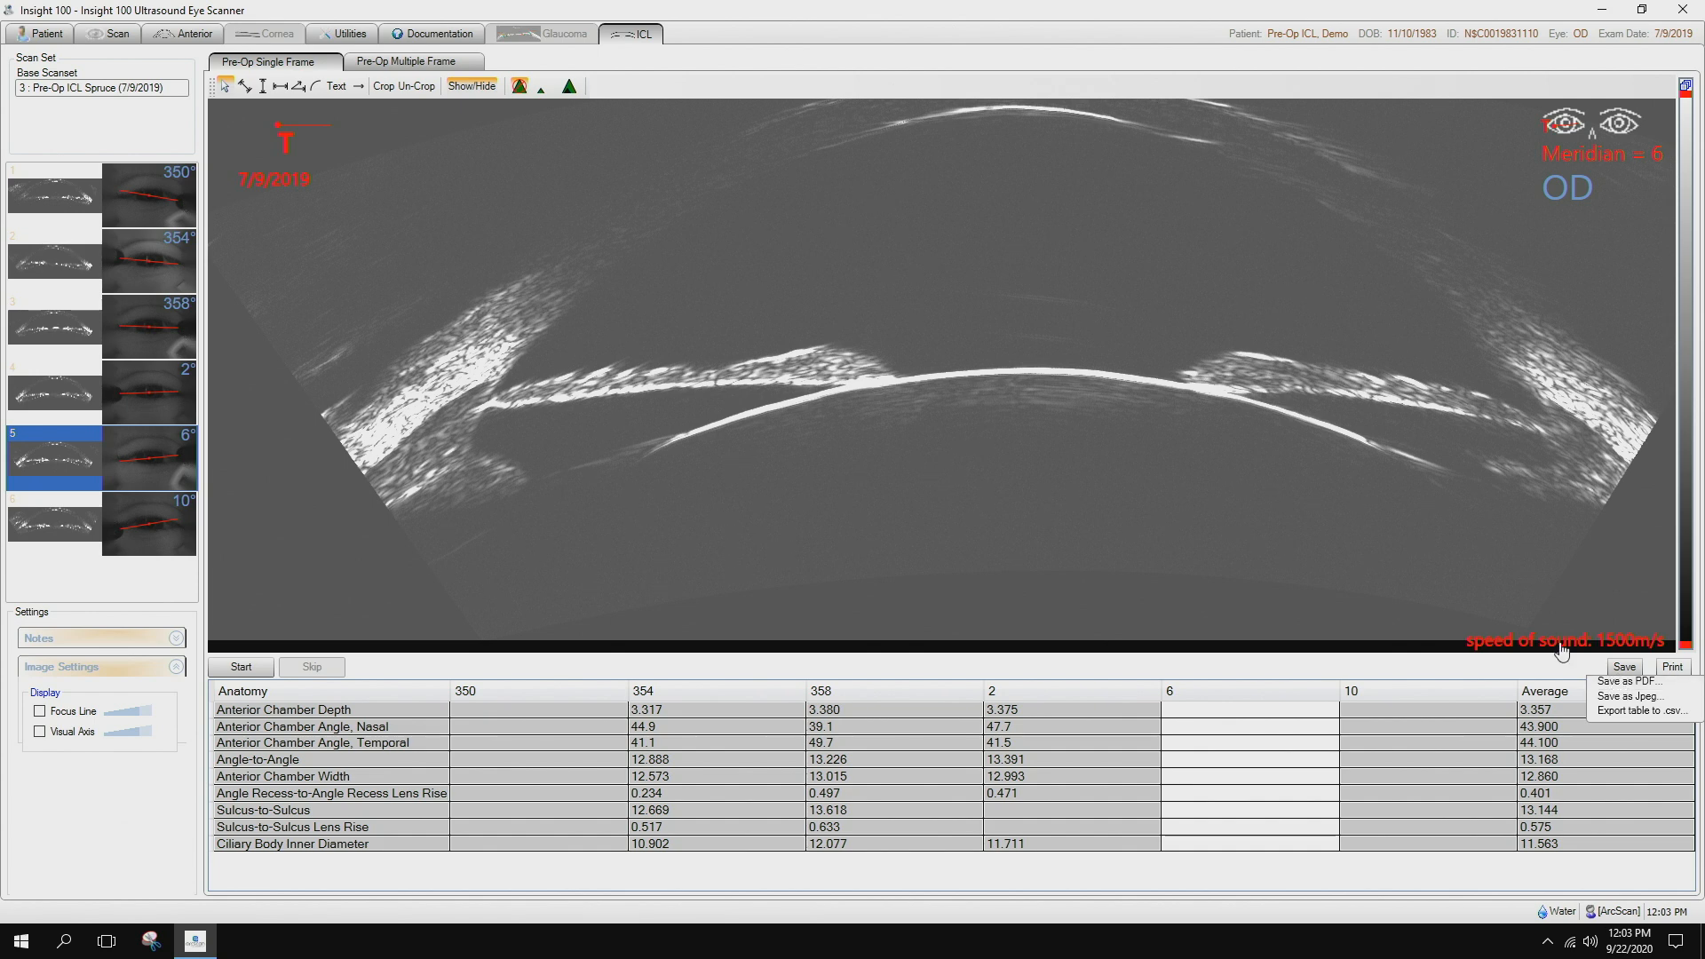
pyautogui.click(49, 337)
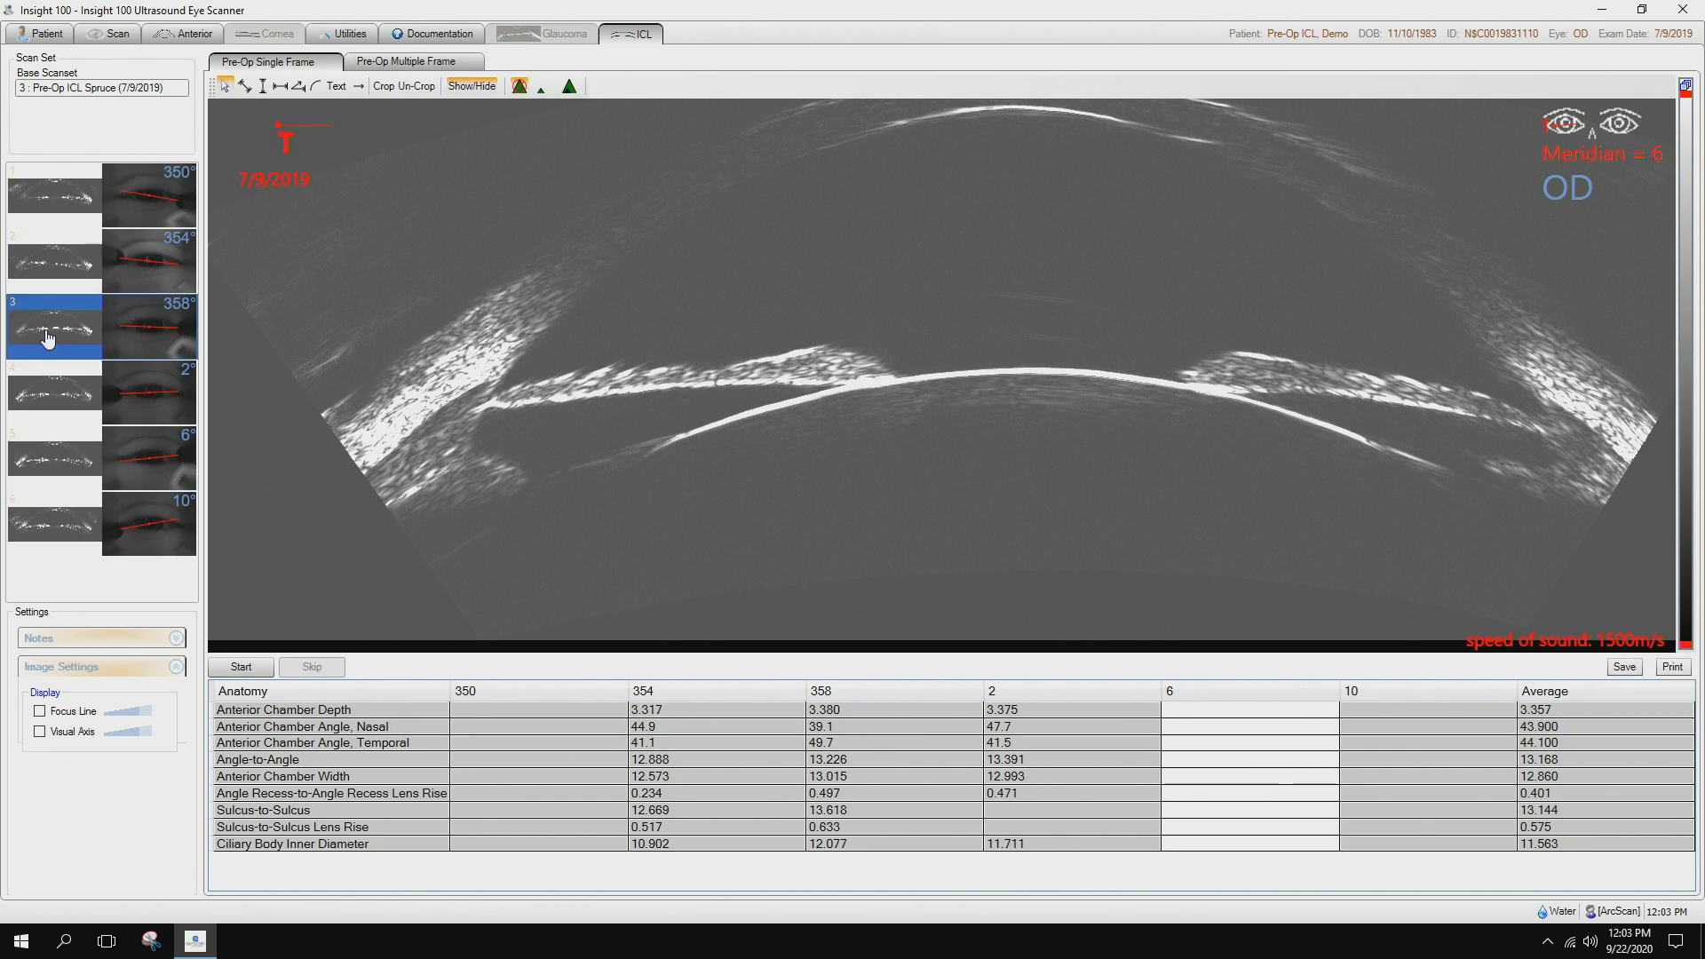
pyautogui.click(56, 248)
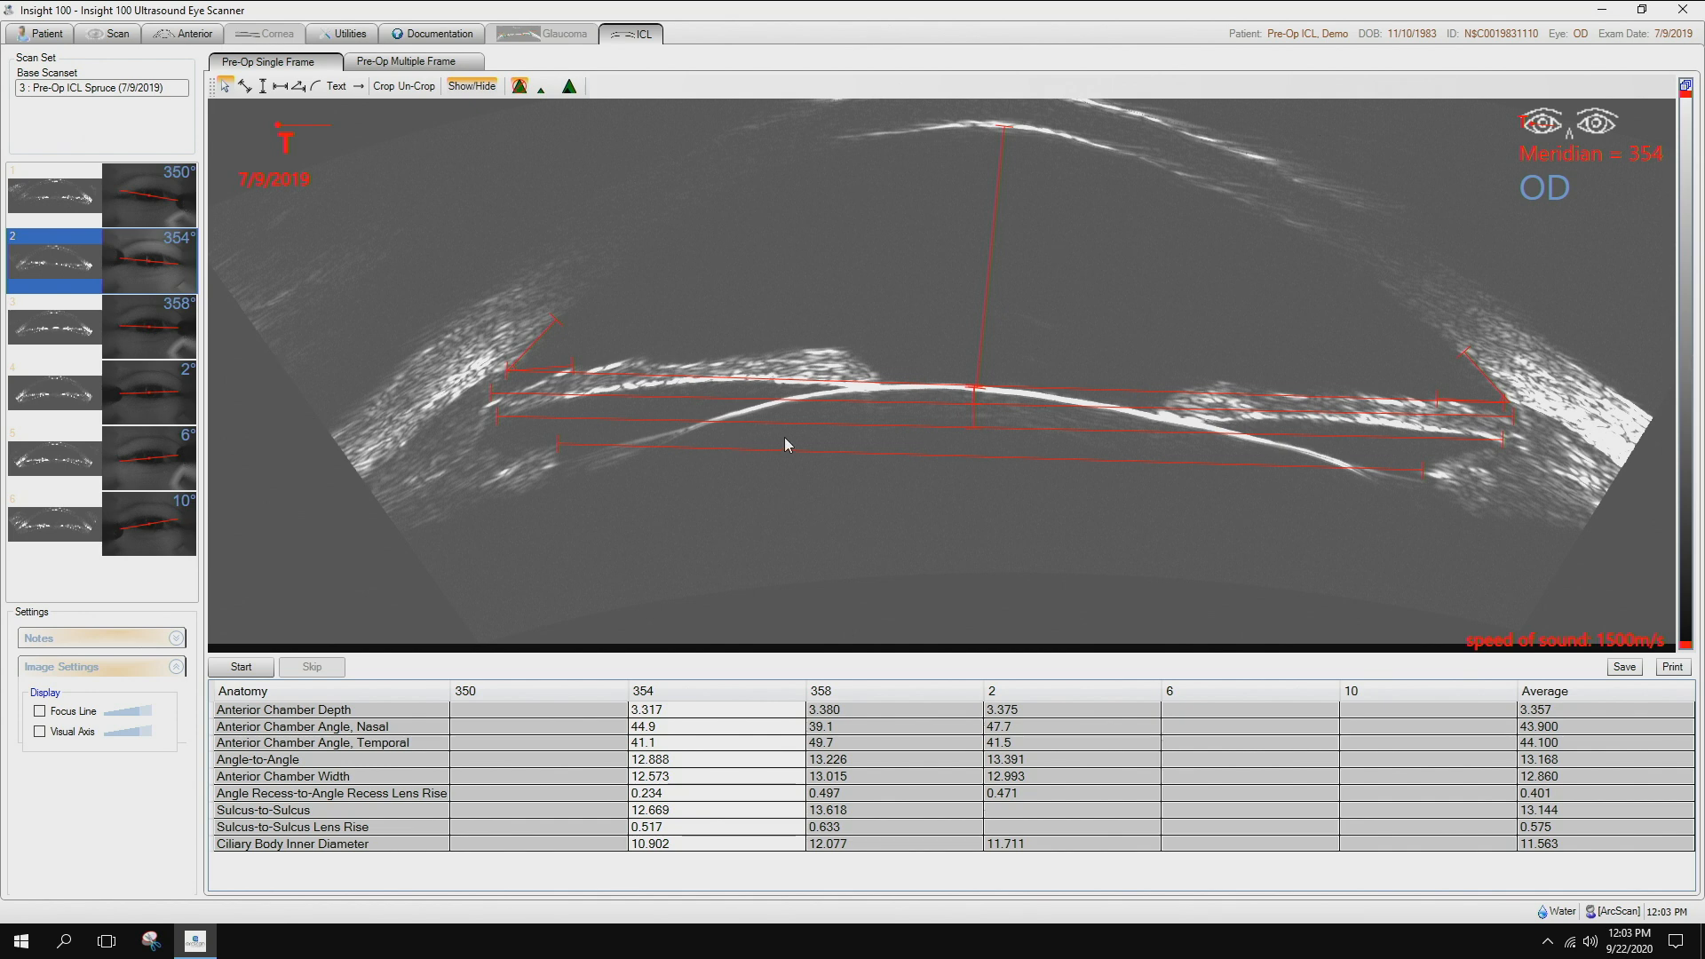
pyautogui.click(1624, 667)
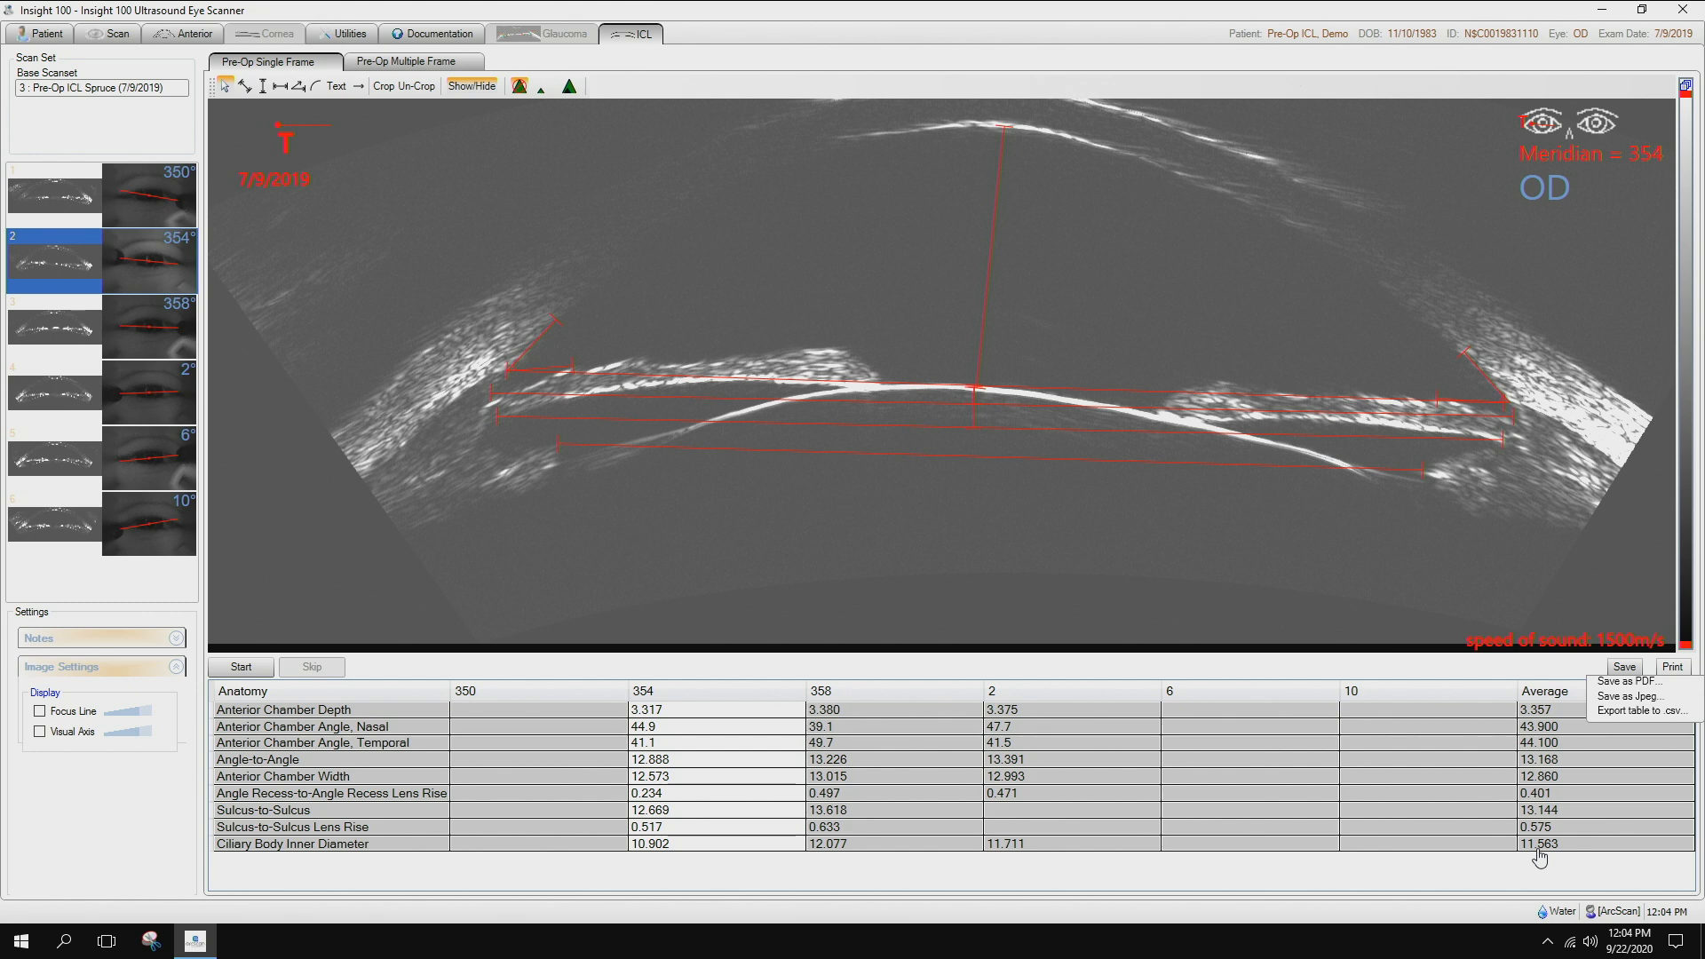
# Step: Open the right-eye Post-Op ICL Anatomy 20-01 scan set dated 1/30/2020 from the post-op ICL Evo LVC patient record
pyautogui.click(47, 38)
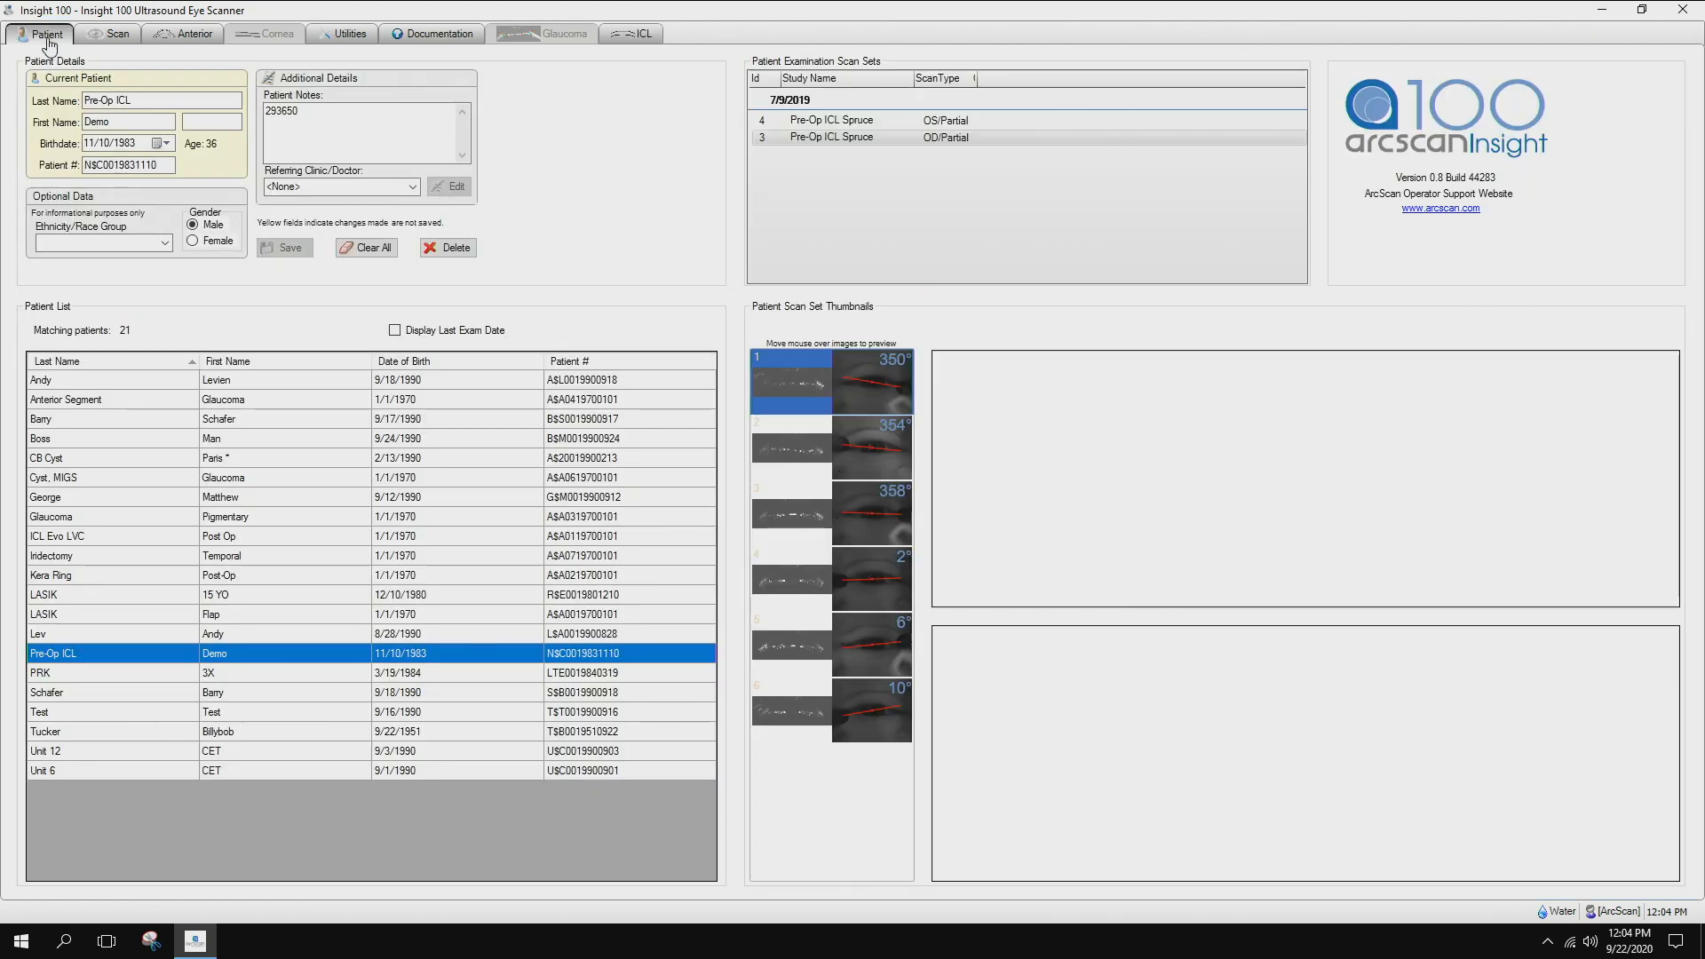
pyautogui.click(234, 541)
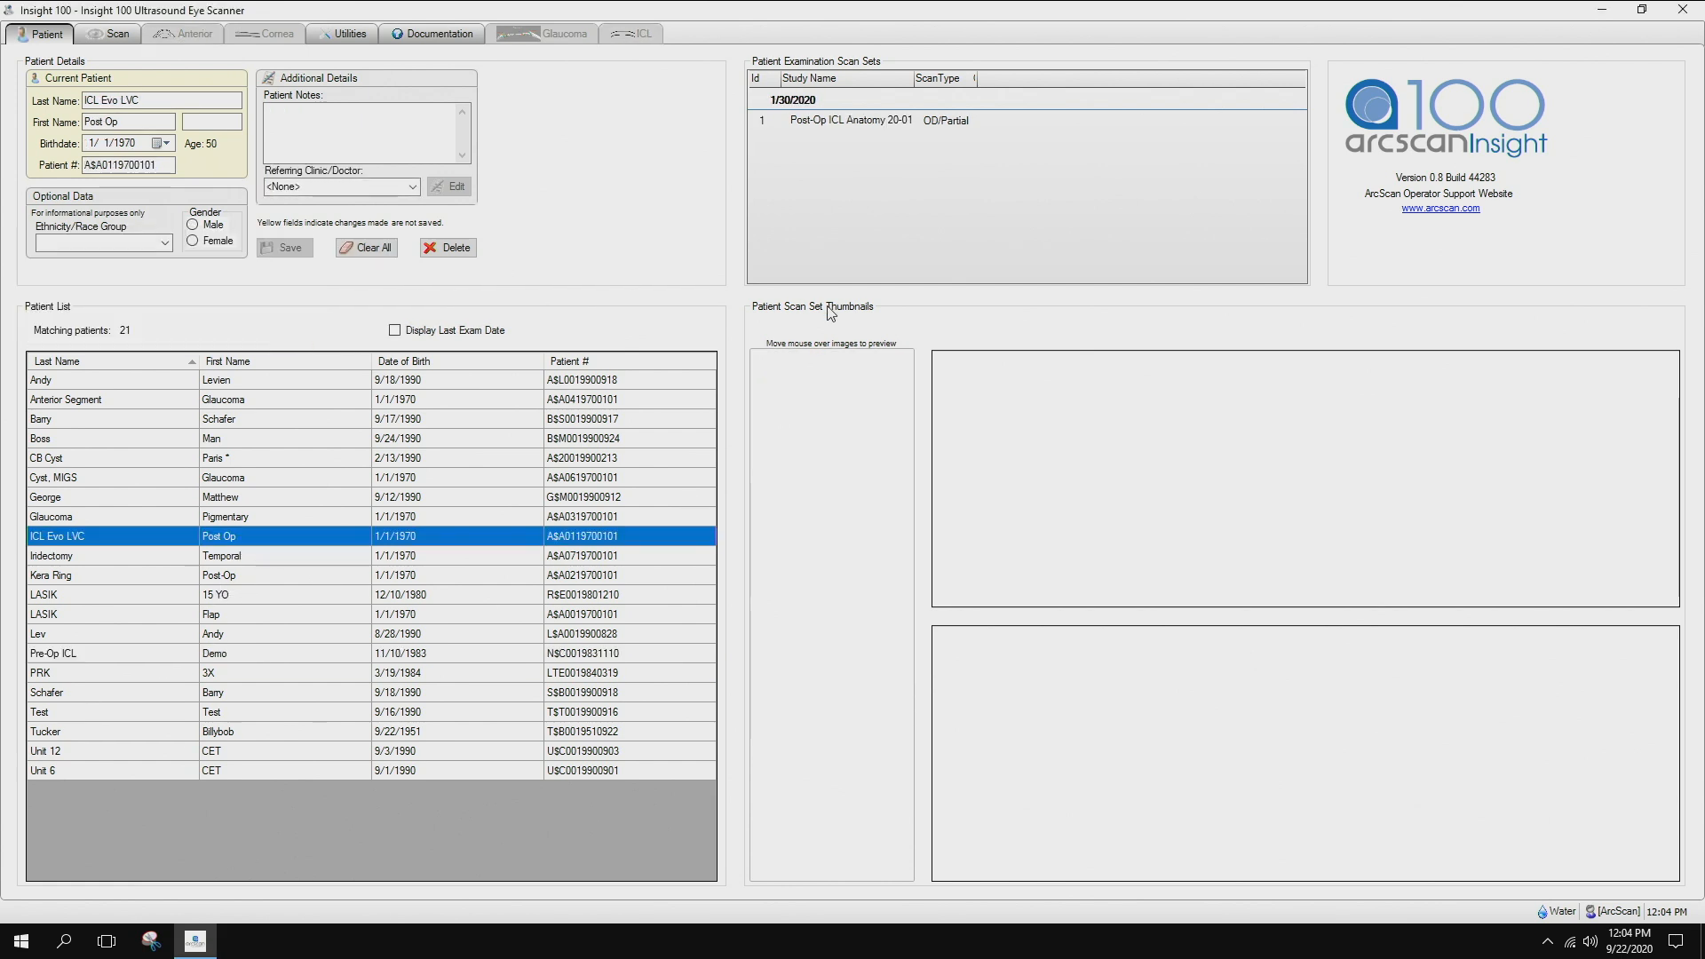
pyautogui.doubleClick(852, 121)
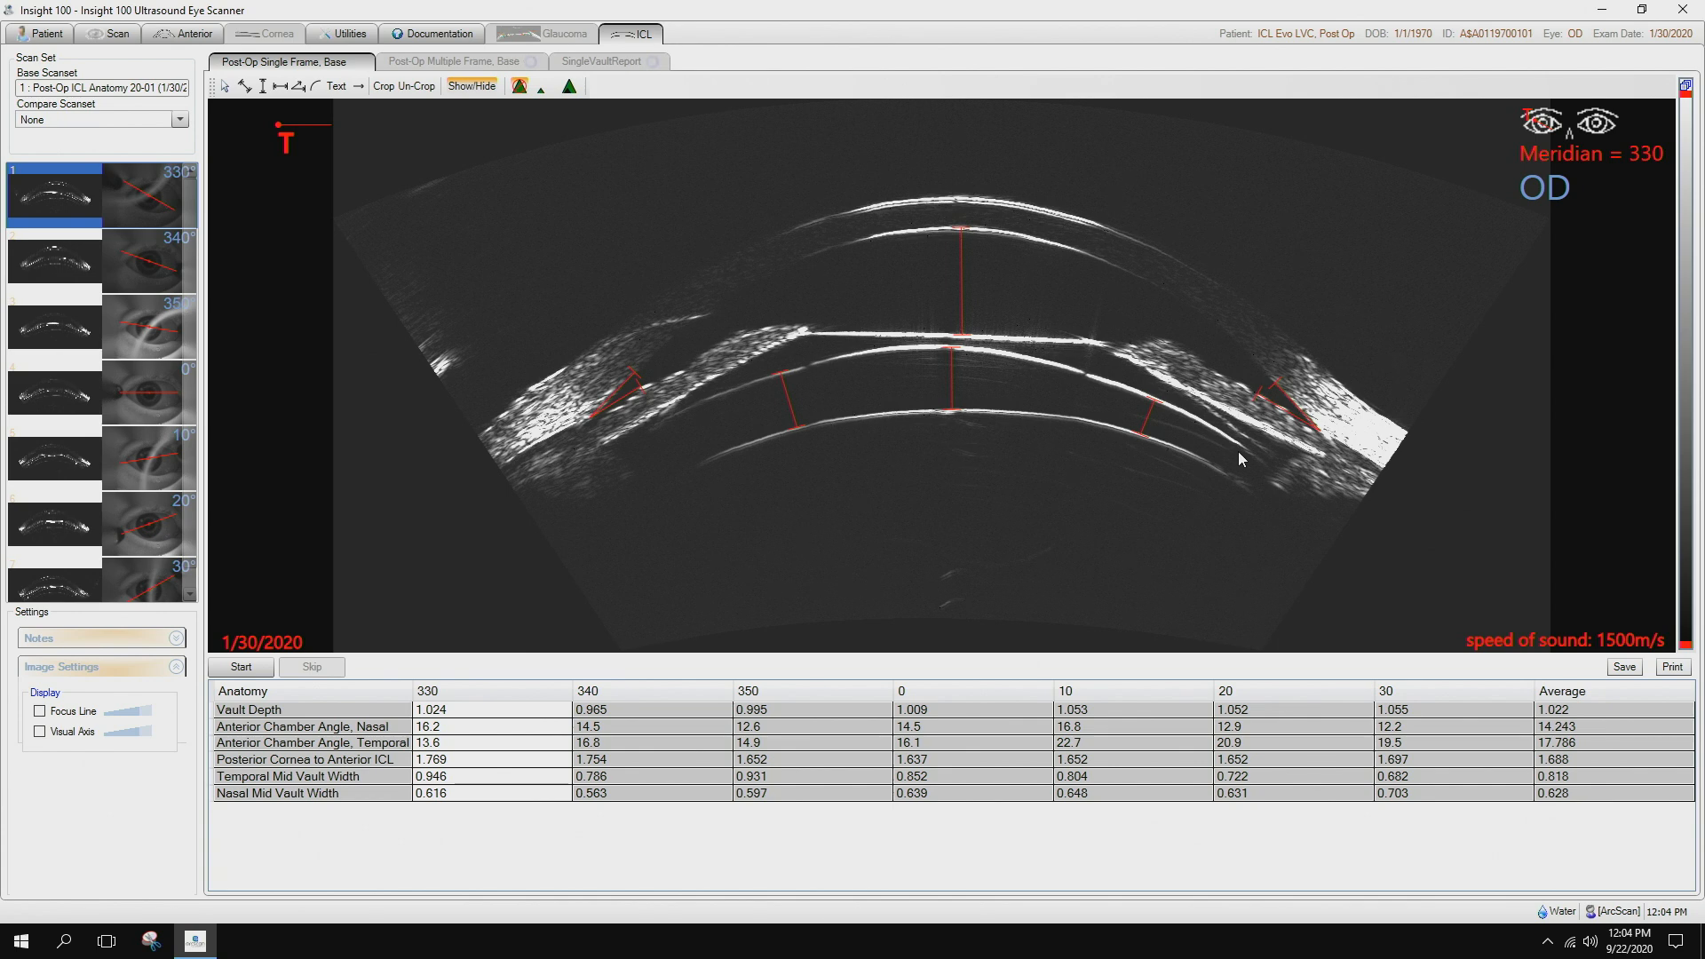
# Step: Review the vault and chamber angle measurements on the post-op 340°, 350° and 0° scans
pyautogui.click(48, 270)
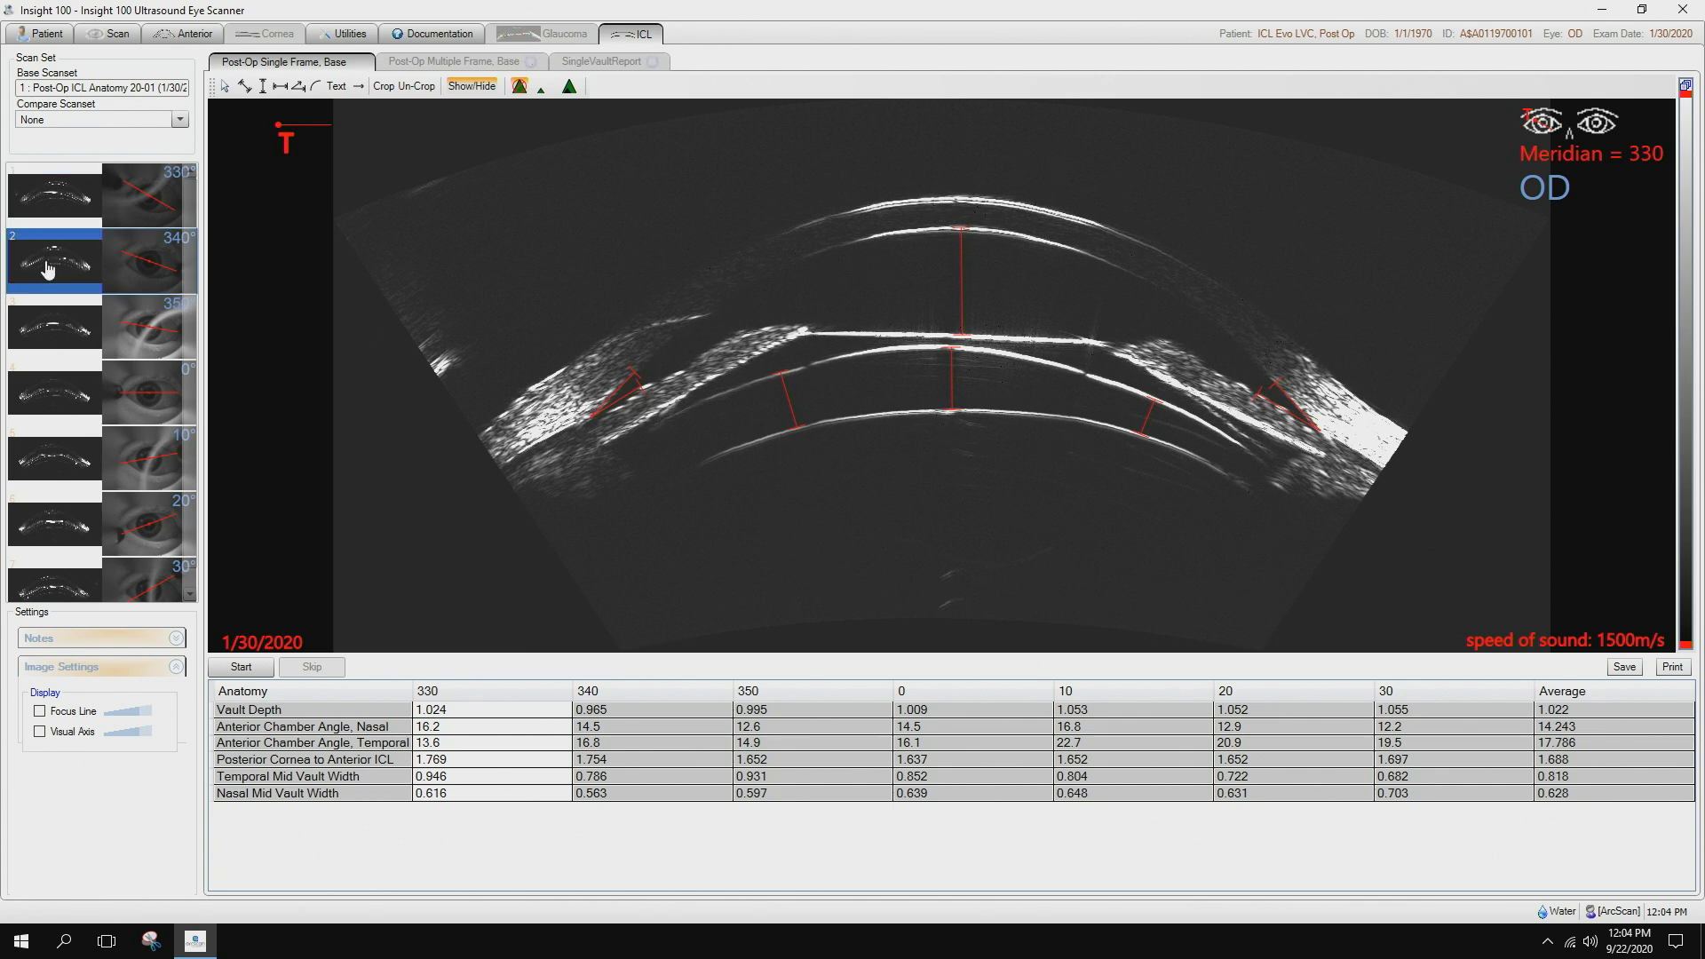
pyautogui.click(53, 346)
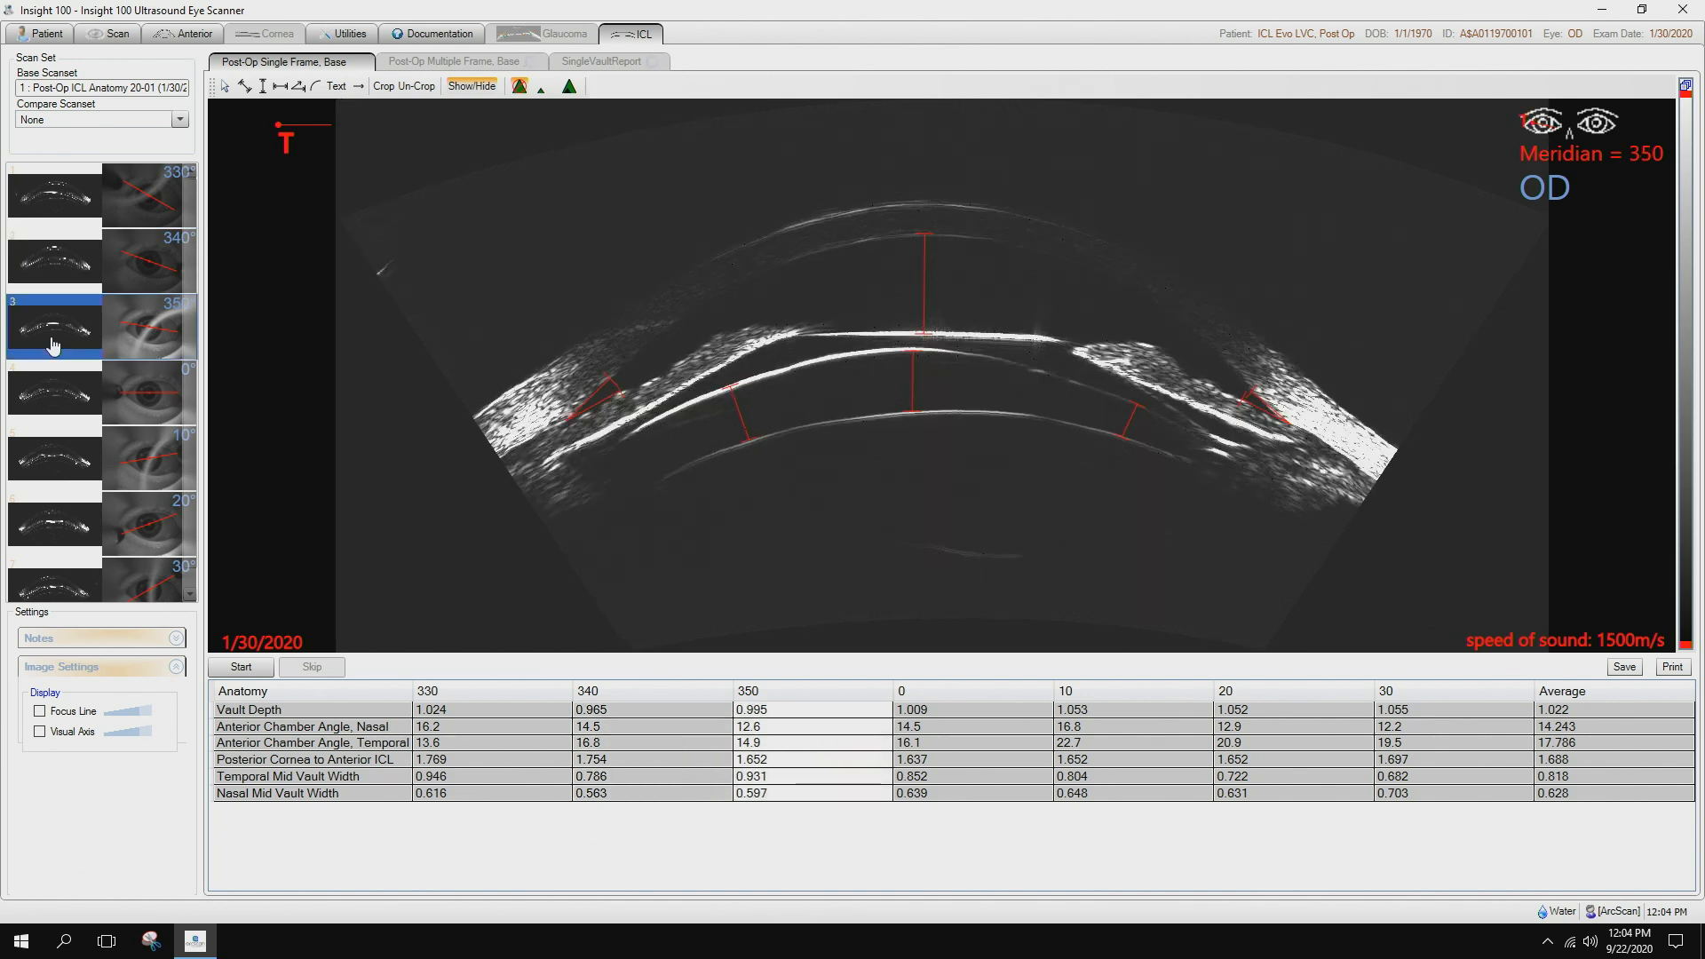
pyautogui.click(55, 410)
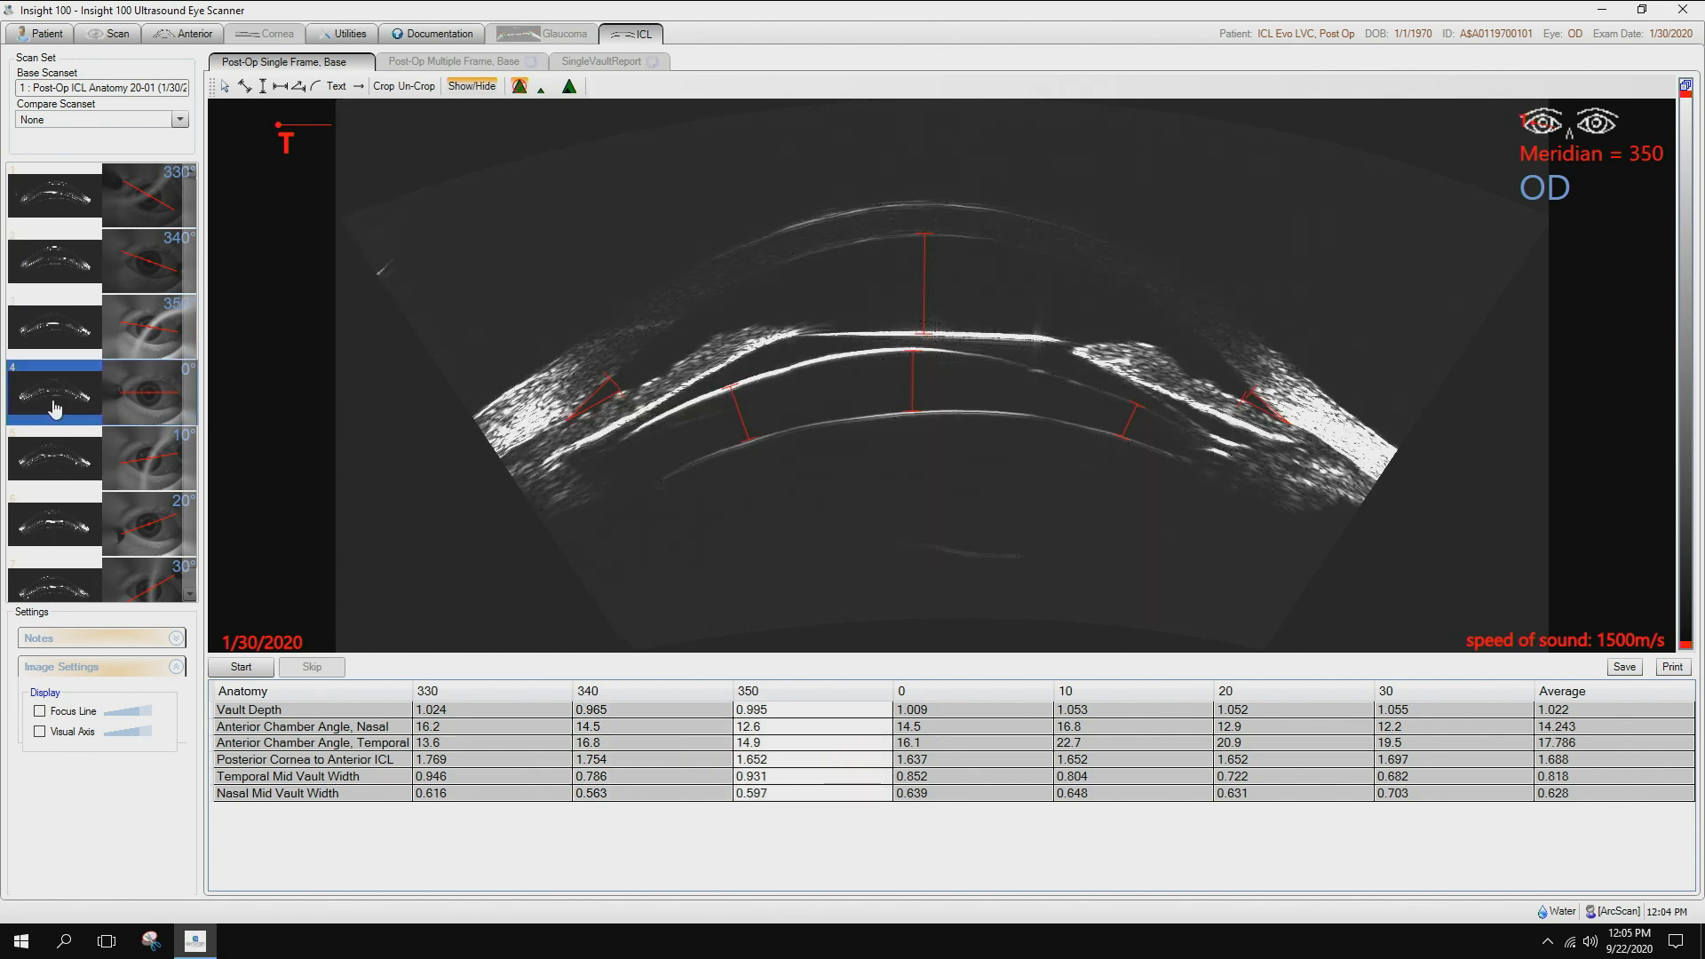